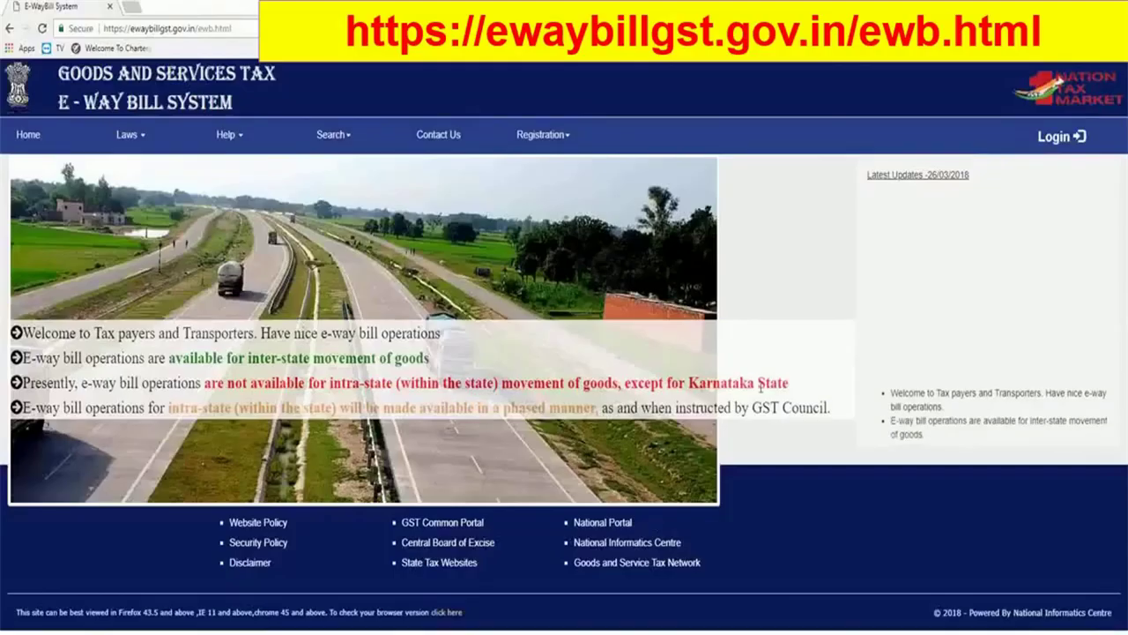
Sign in to the E-Way Bill portal with the taxpayer's username, password and captcha, then expand Registration.
left_click(1062, 136)
left_click(614, 203)
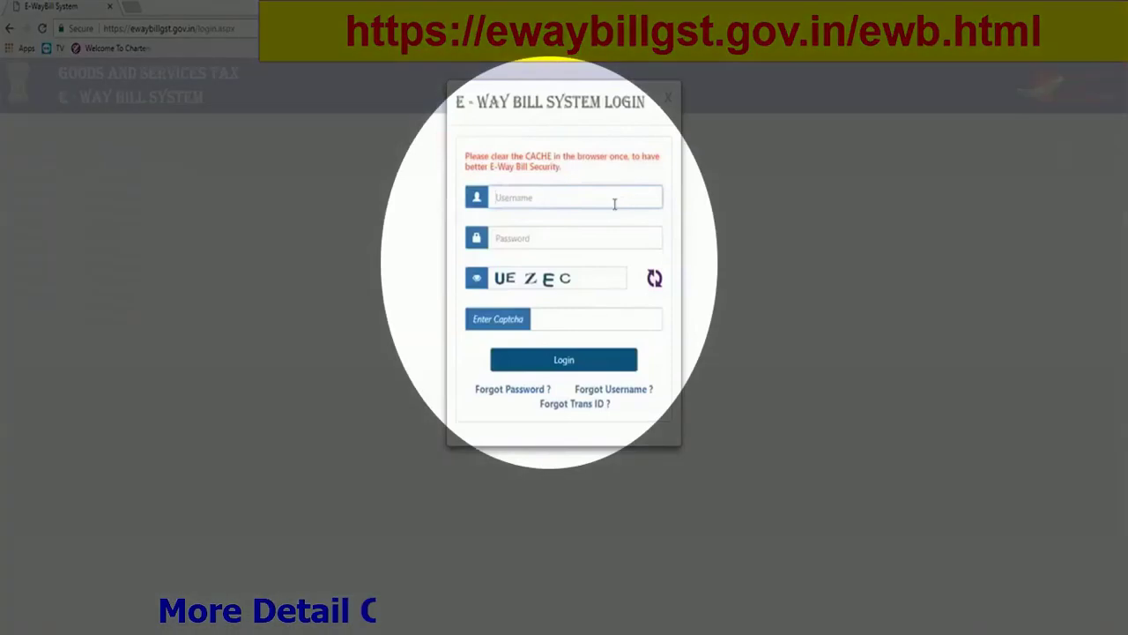
type("cspl_gst")
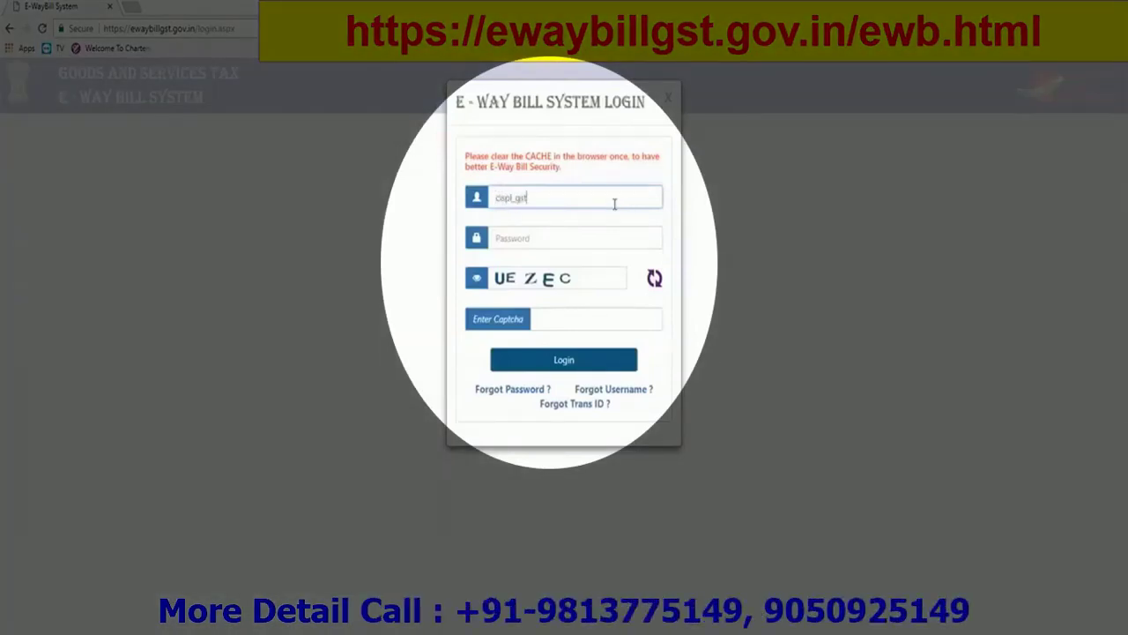
key("Tab")
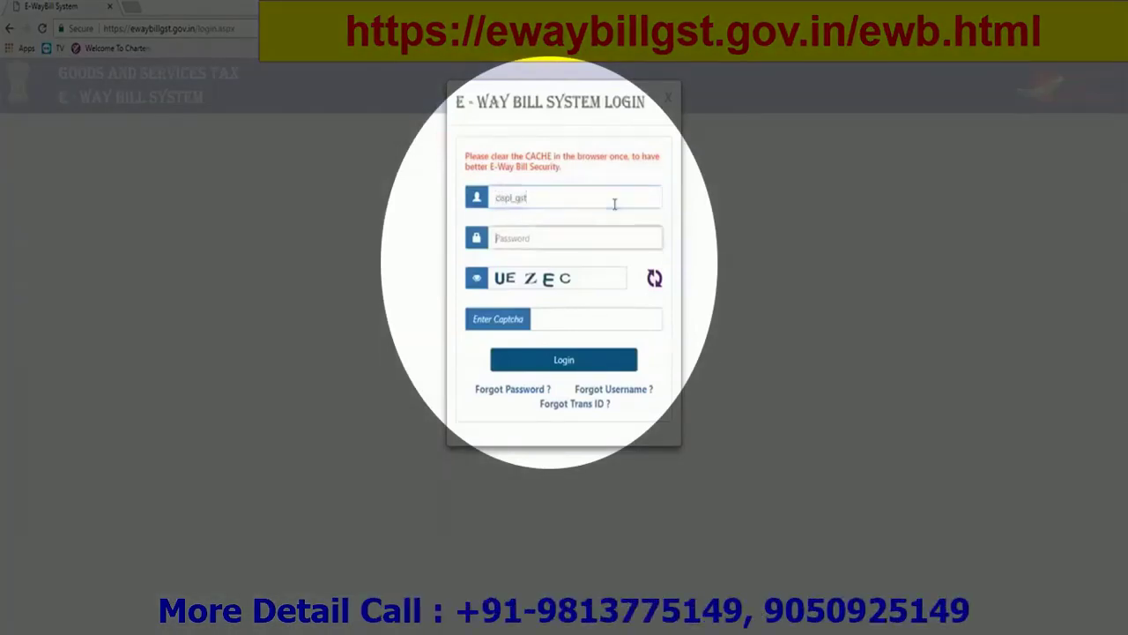
type("***")
left_click(594, 324)
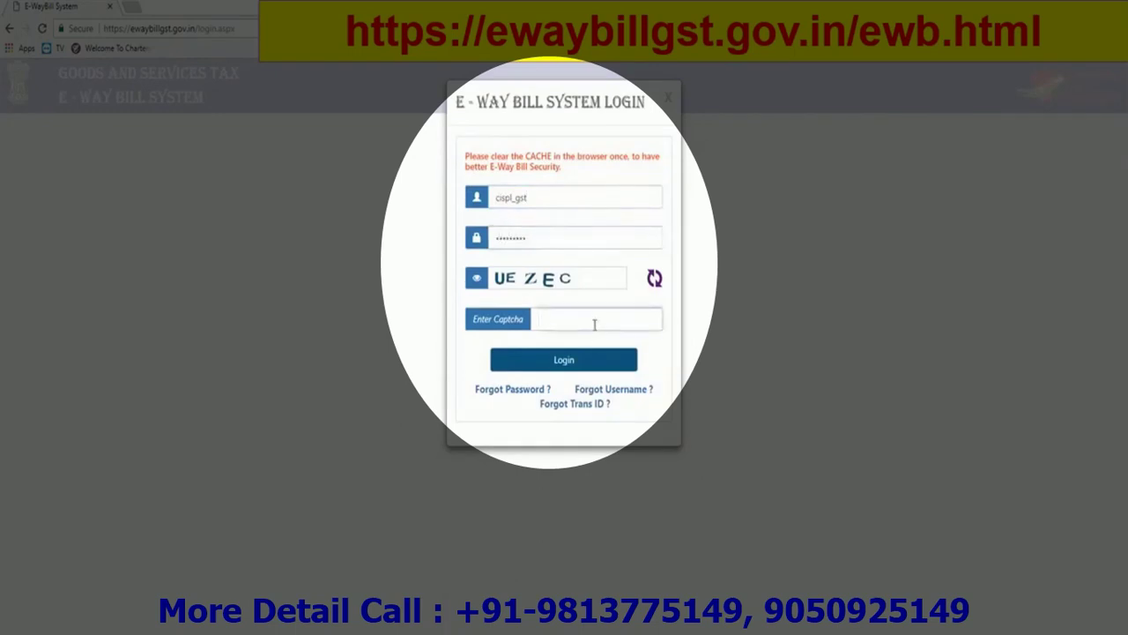
type("UEZEC")
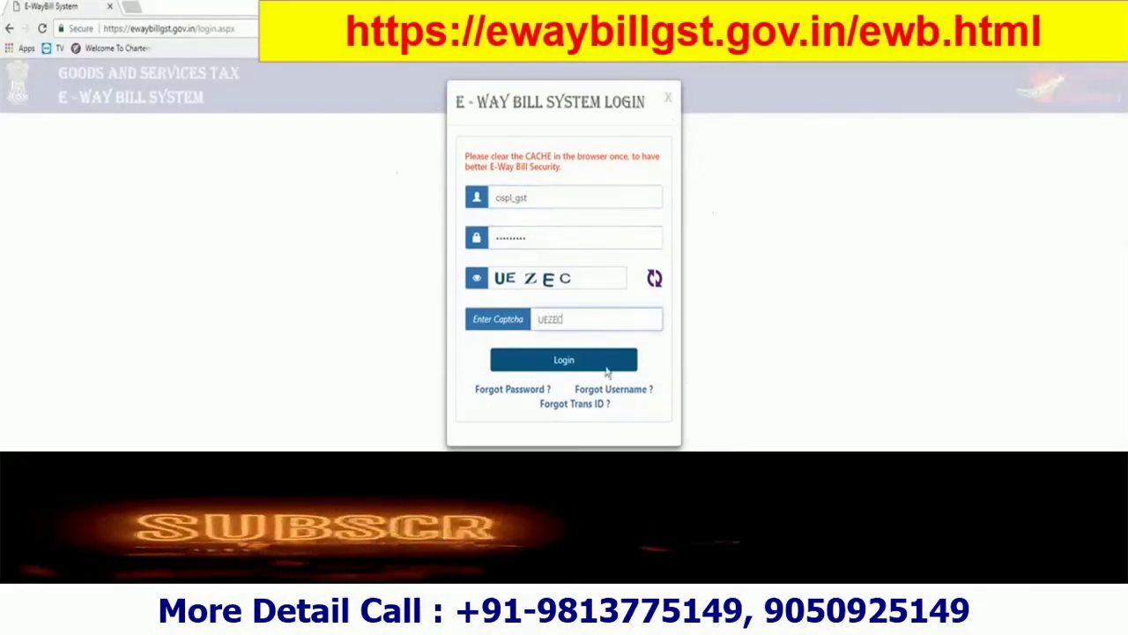
left_click(592, 372)
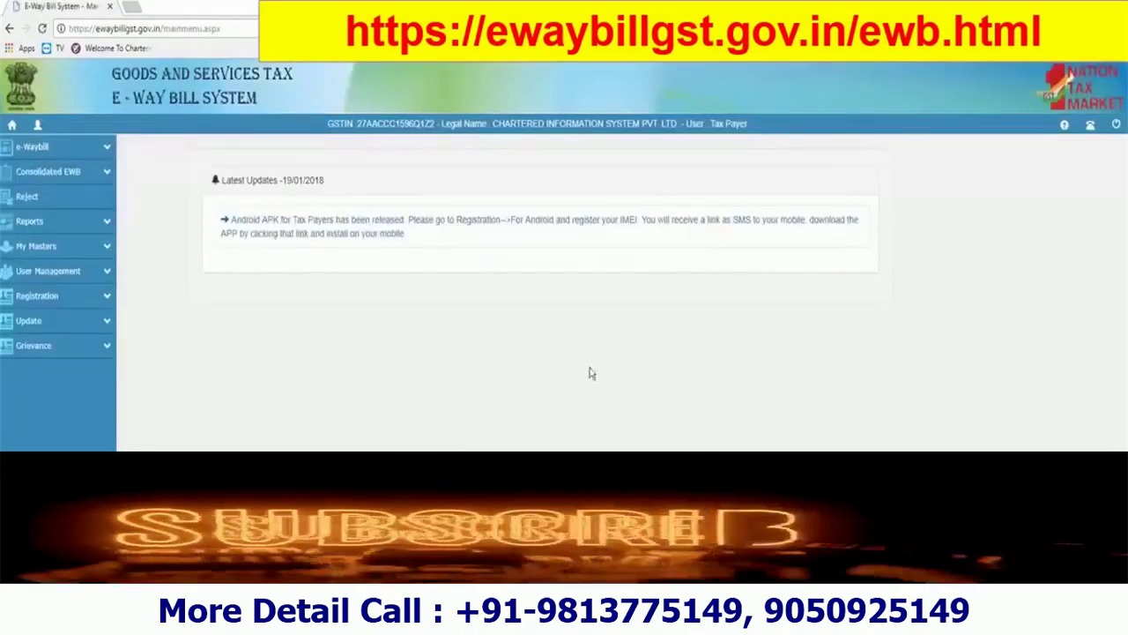
left_click(103, 297)
Open the For GSP registration page from the Registration menu.
left_click(35, 364)
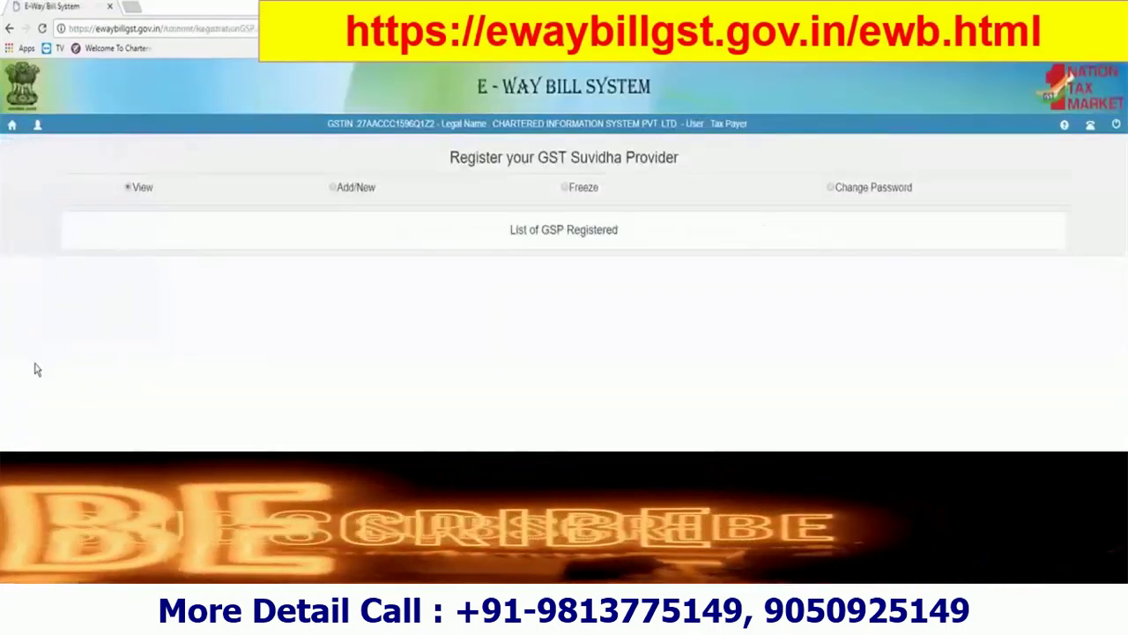
left_click(24, 132)
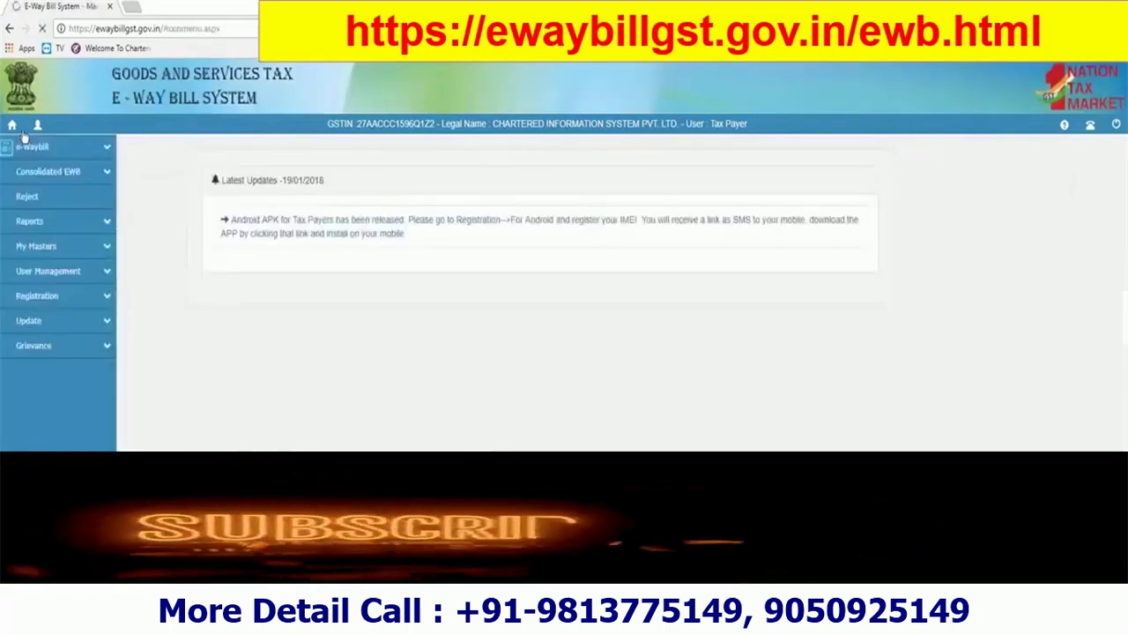
left_click(101, 298)
left_click(39, 368)
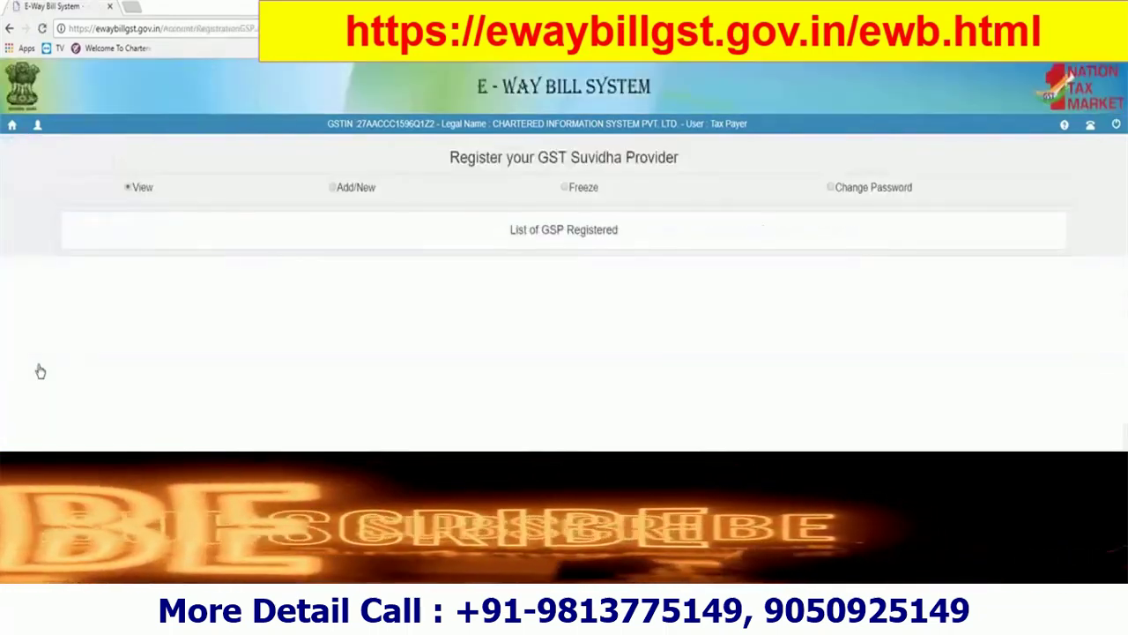
Add a new GSP registration for Chartered Information Systems with the API user name and password.
left_click(338, 196)
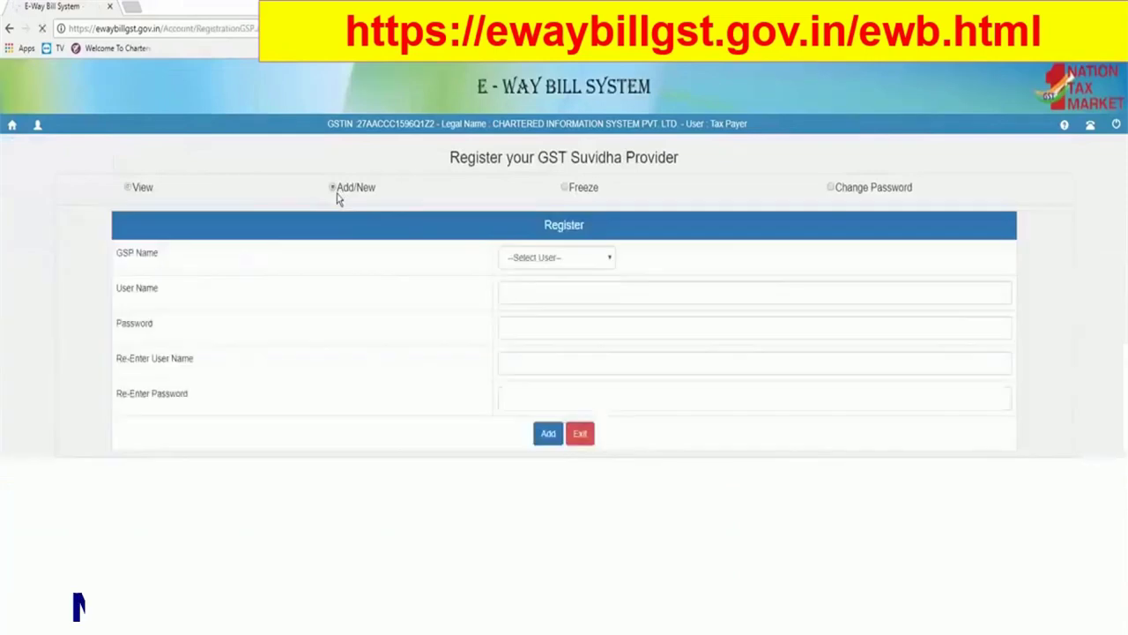
left_click(601, 257)
left_click(604, 314)
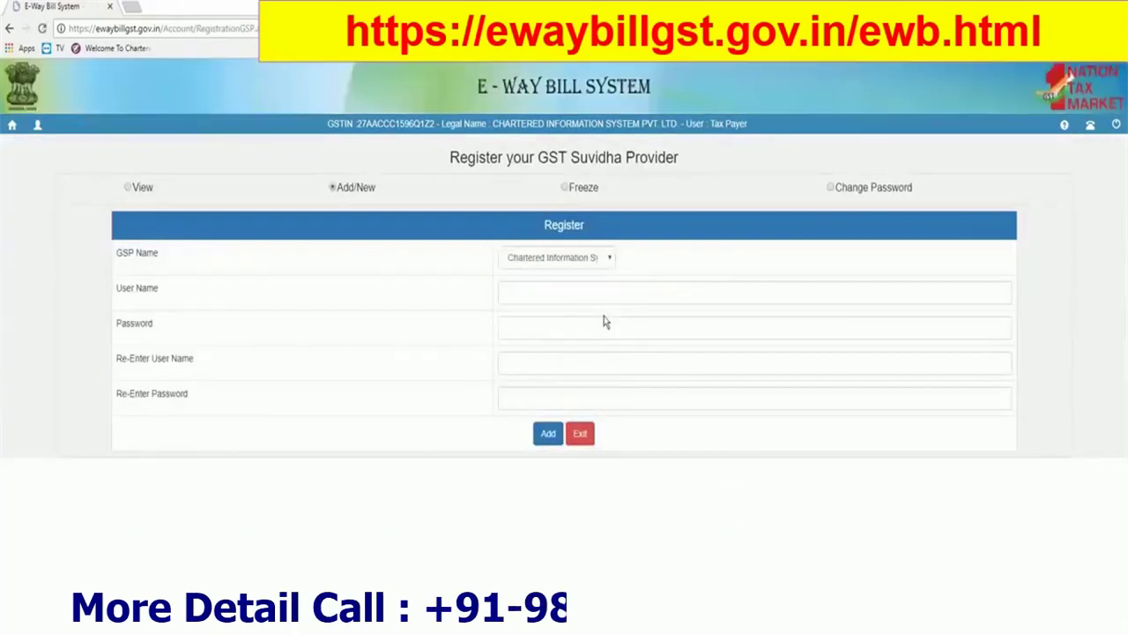
left_click(596, 297)
type("CISPL_API")
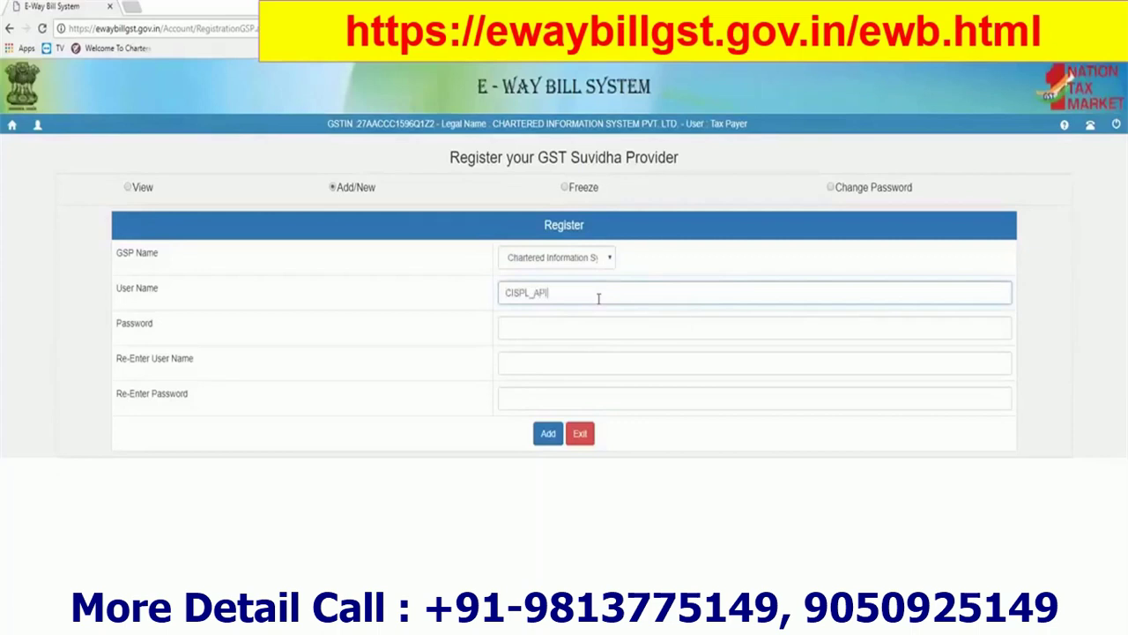
left_click(597, 331)
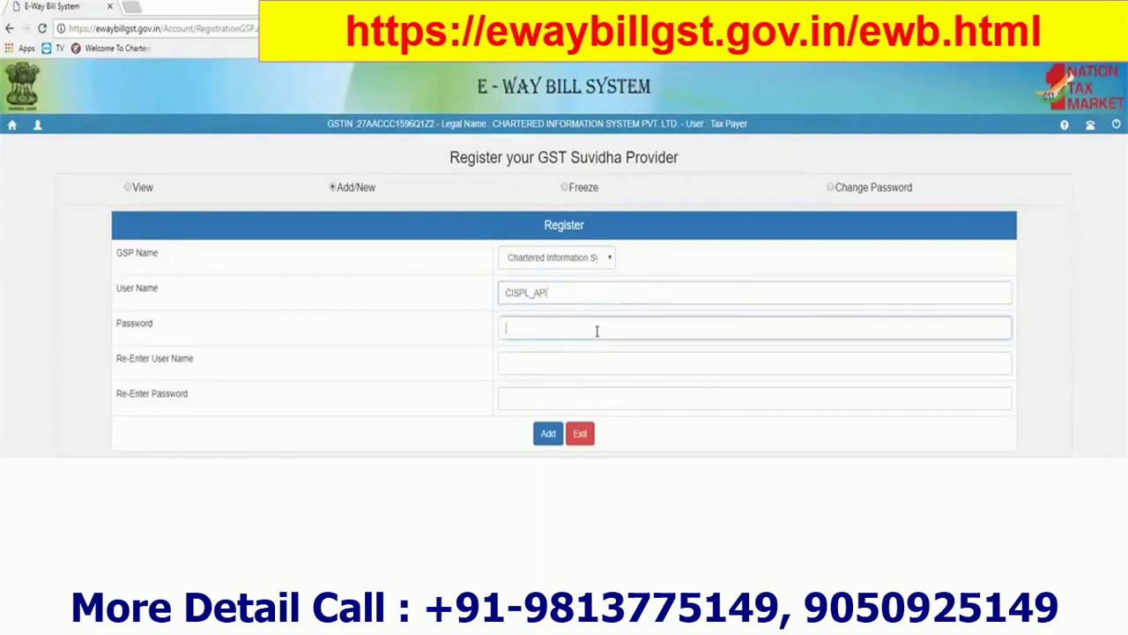
type("••")
left_click(575, 371)
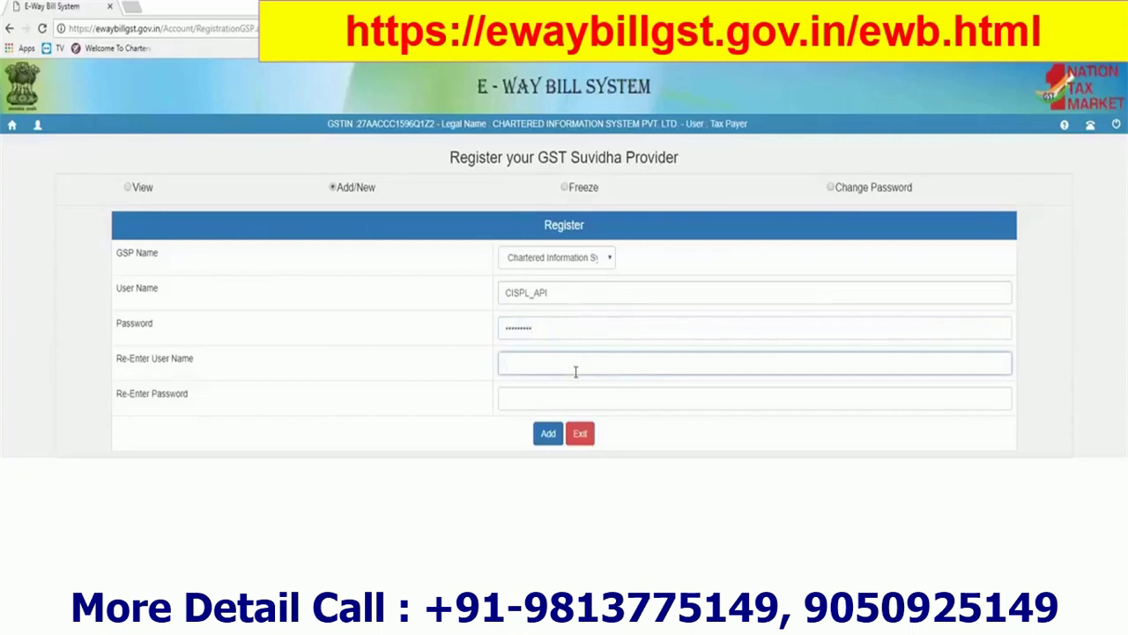
type("CISPL_API")
left_click(572, 402)
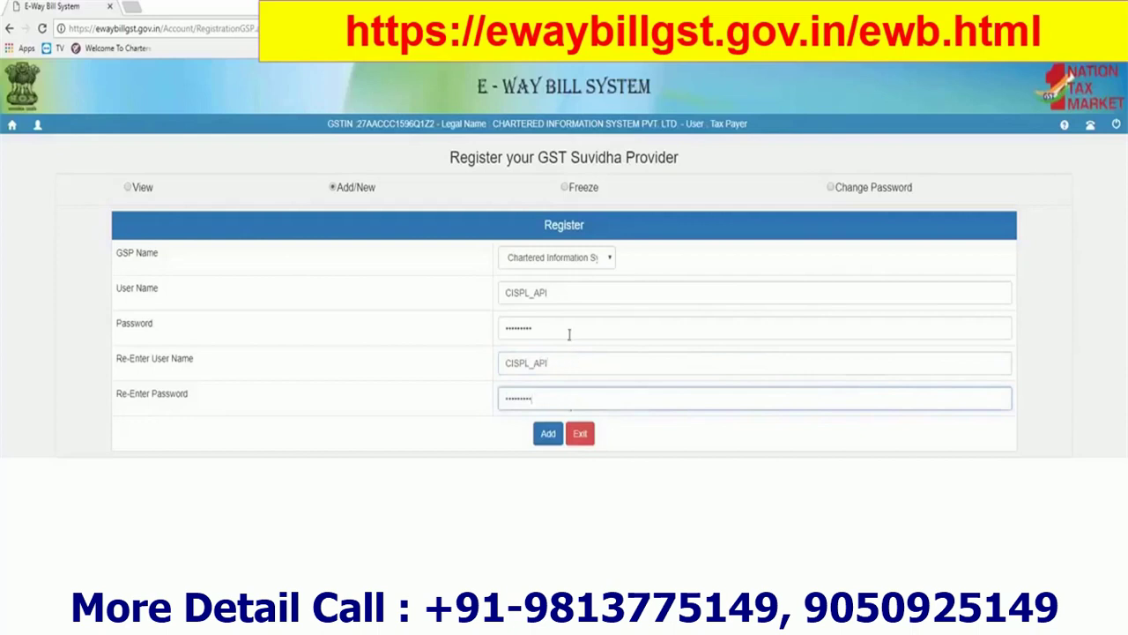
left_click(548, 434)
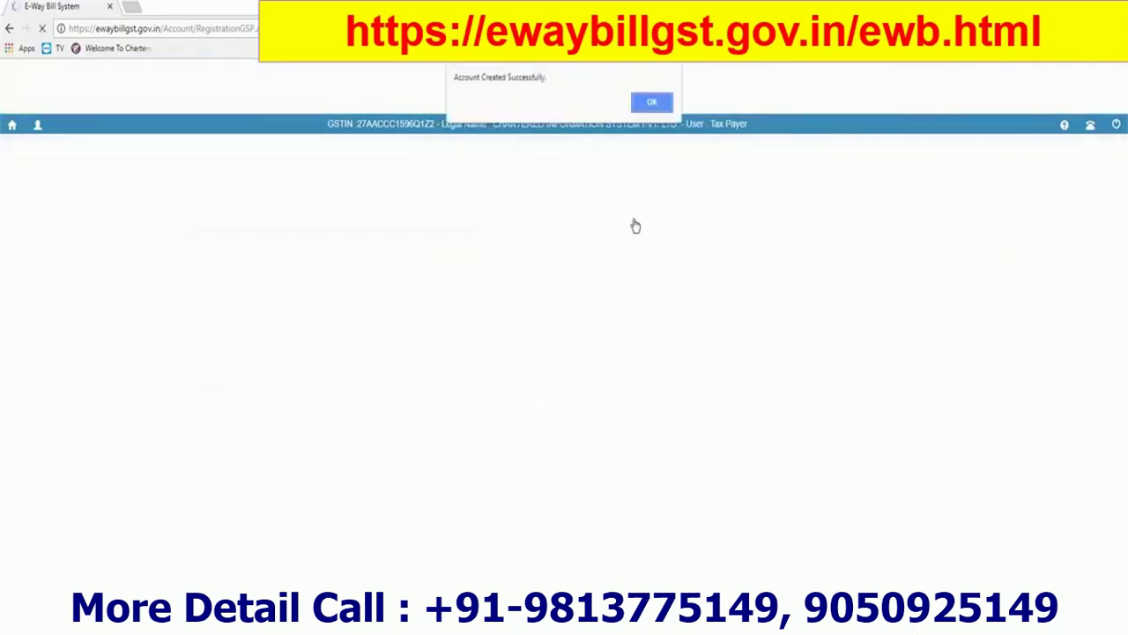
Dismiss the account-created confirmation and view the registered GSP list showing the API user.
left_click_drag(478, 83, 548, 81)
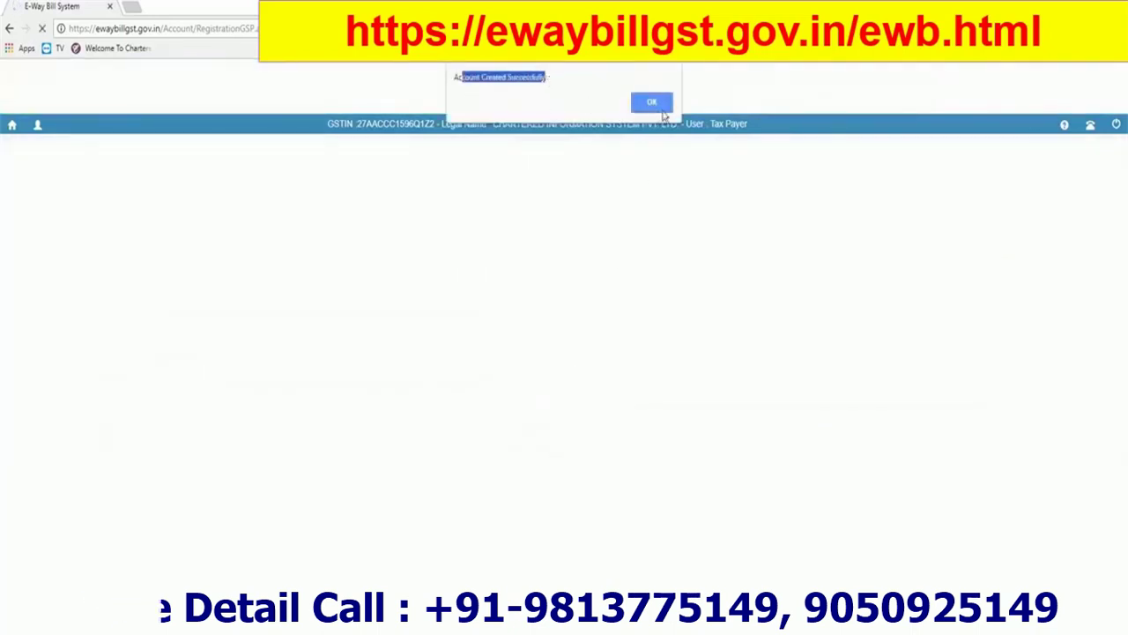
left_click(661, 109)
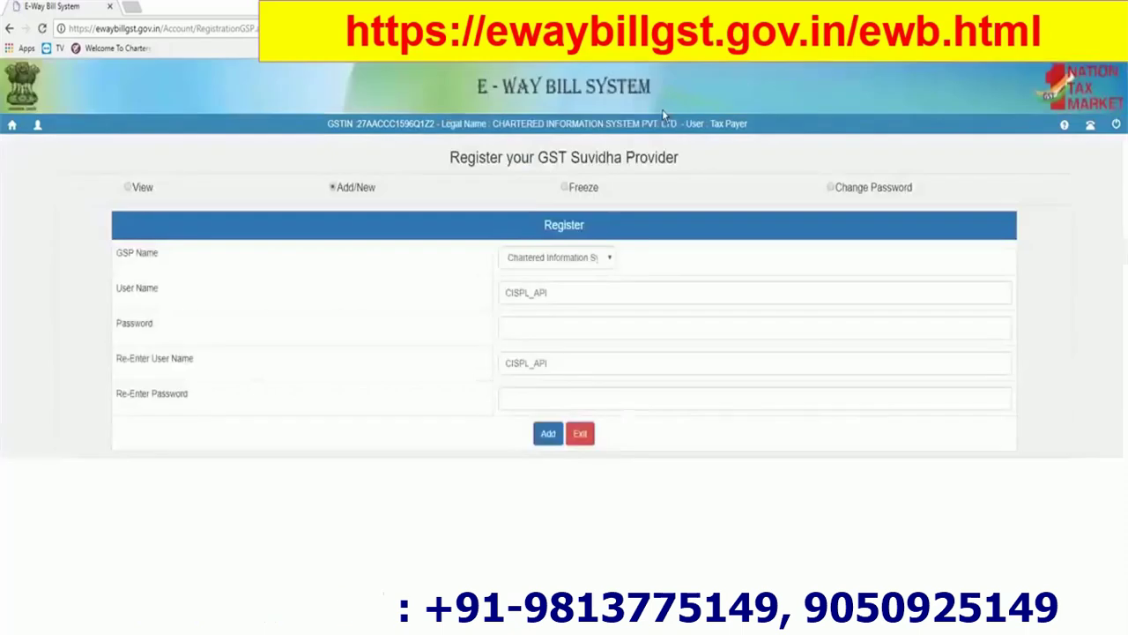
left_click(130, 188)
left_click_drag(73, 284, 989, 292)
left_click(952, 287)
left_click_drag(592, 284, 640, 292)
Open GST API Setting from Help and adjust its licence credentials and token type.
left_click(657, 296)
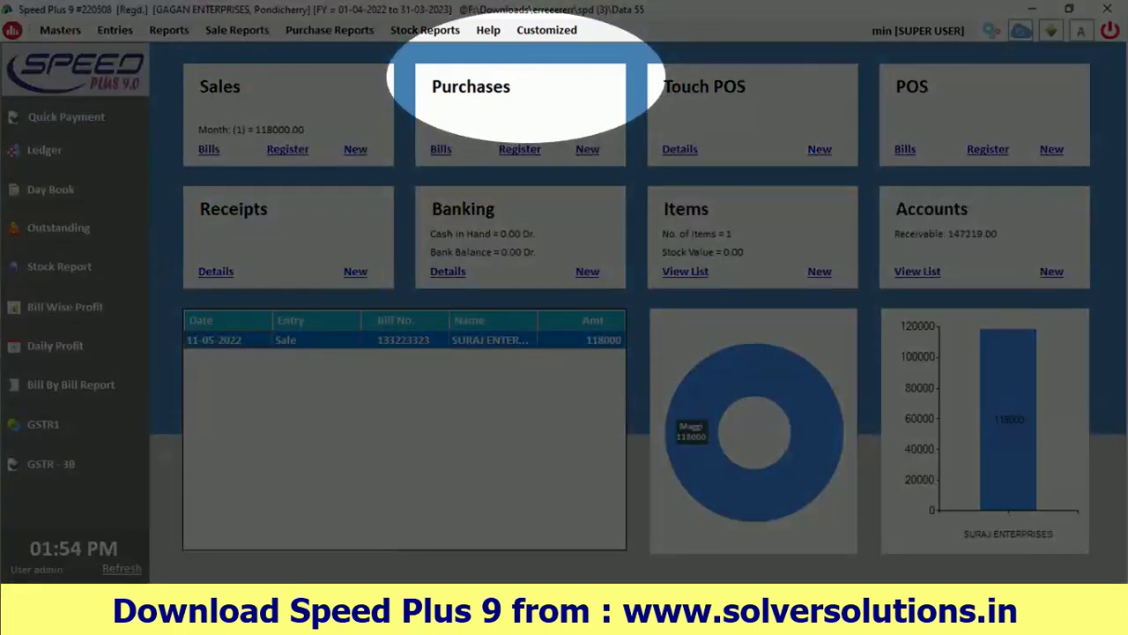
left_click(489, 31)
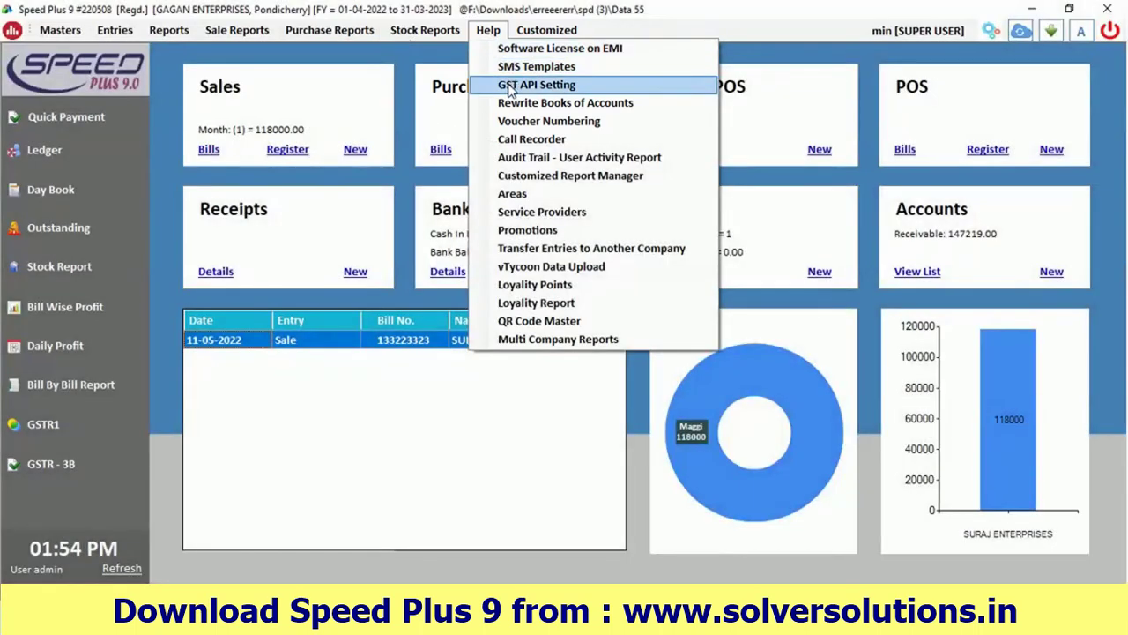
left_click(510, 85)
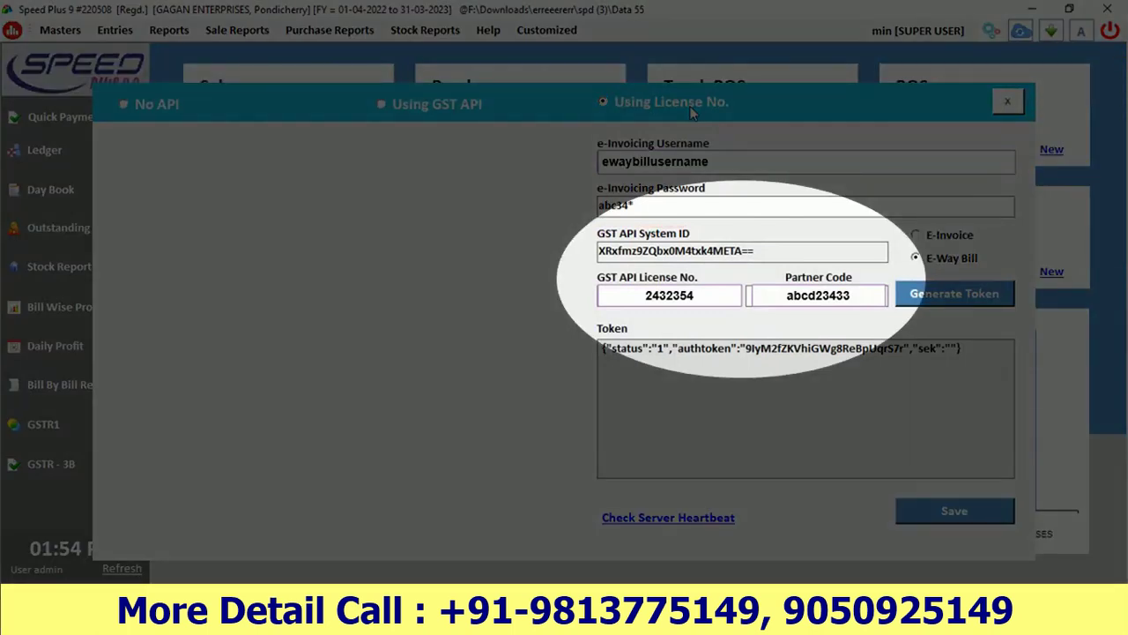
double_click(665, 199)
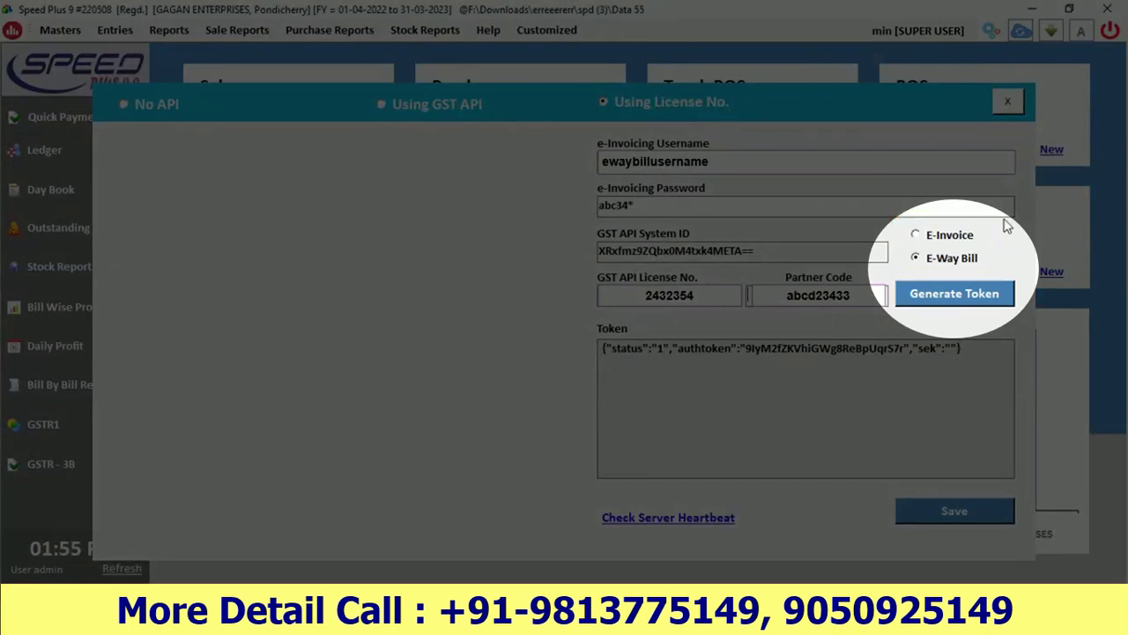
left_click(959, 243)
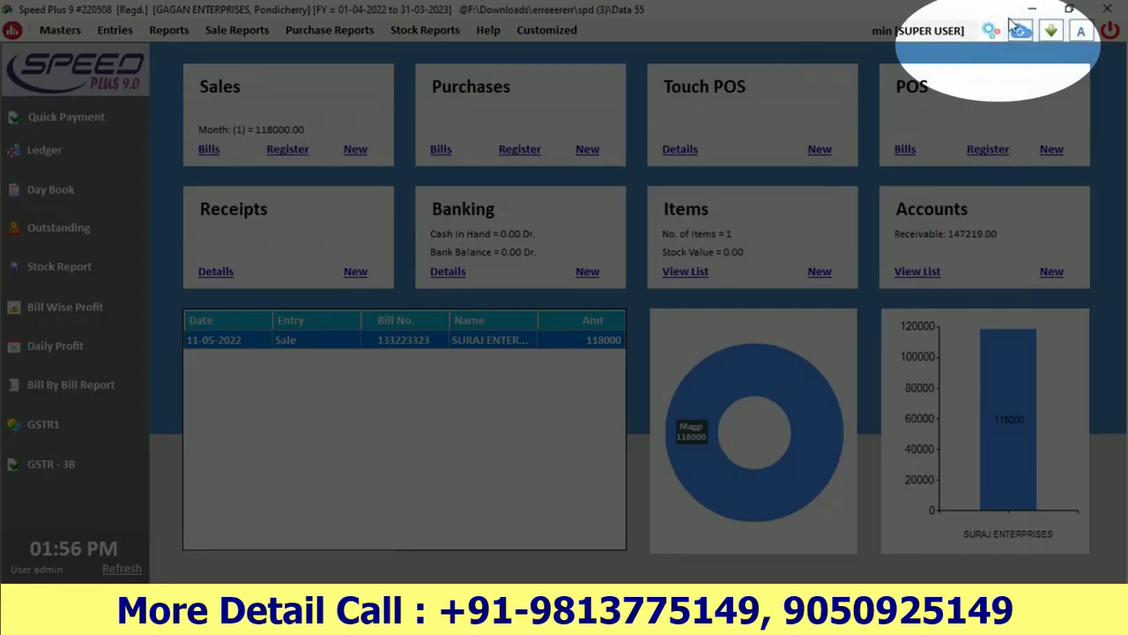
Turn on Enable E-Way Bill Feature in General Settings with a 50000 threshold limit.
left_click(991, 31)
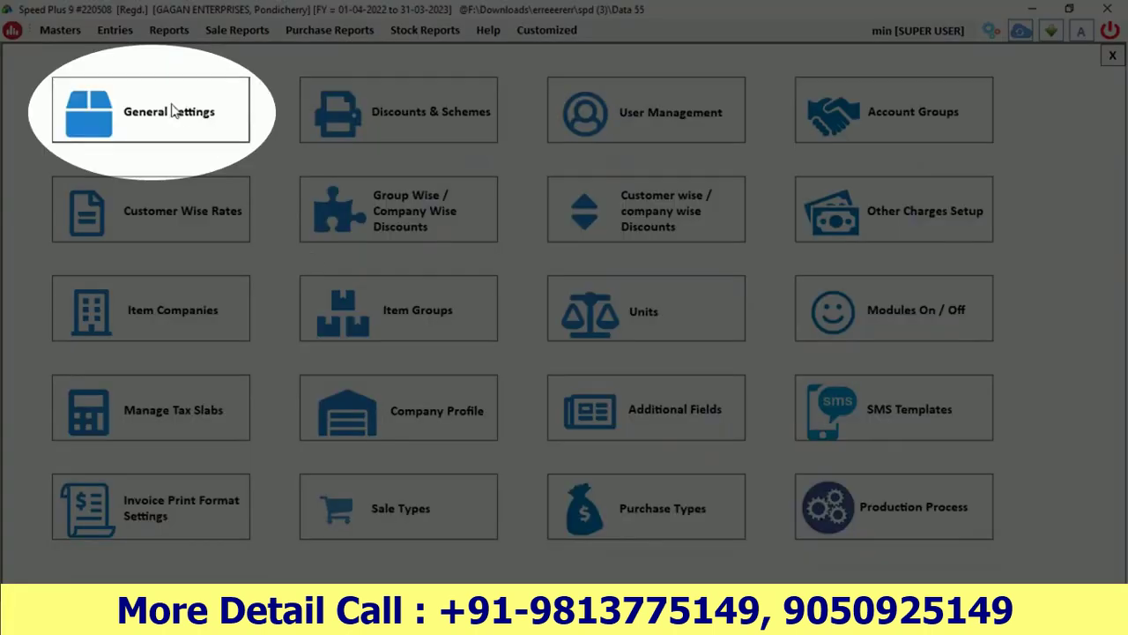
left_click(172, 110)
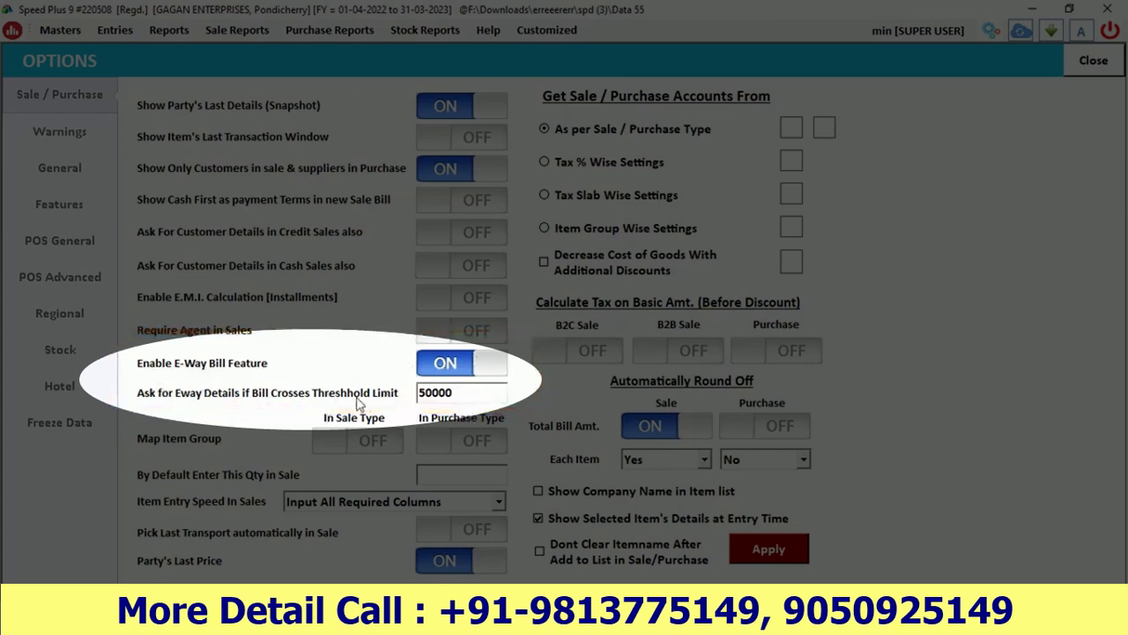
double_click(451, 385)
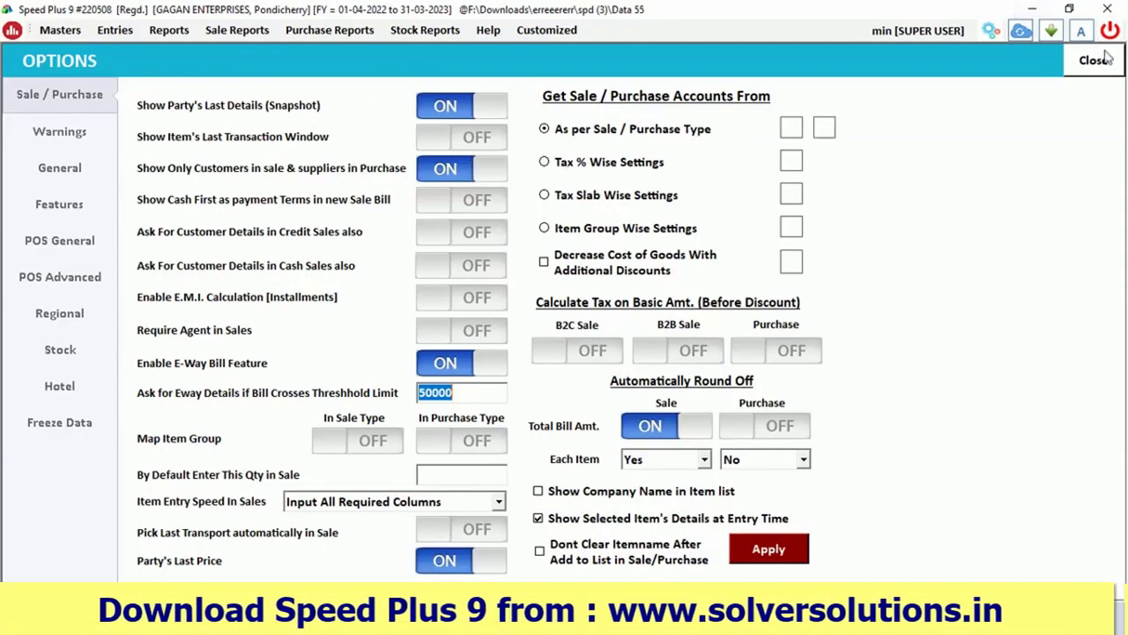
left_click(1093, 58)
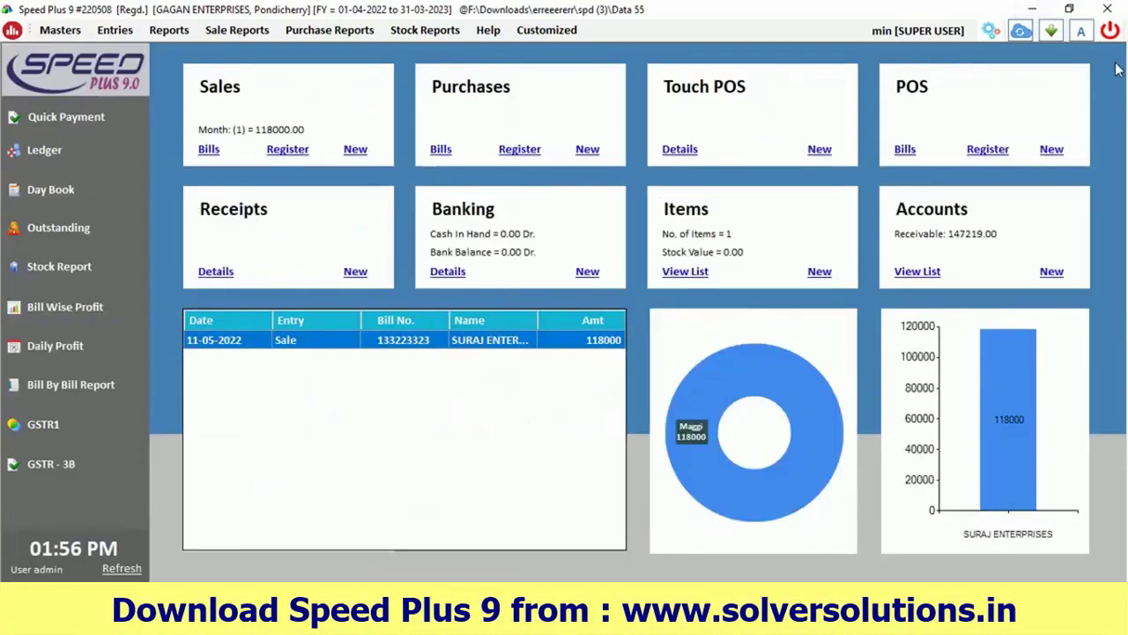
Start a new credit sale dated 12-05-2022 and open the chosen party's account record.
left_click(1112, 57)
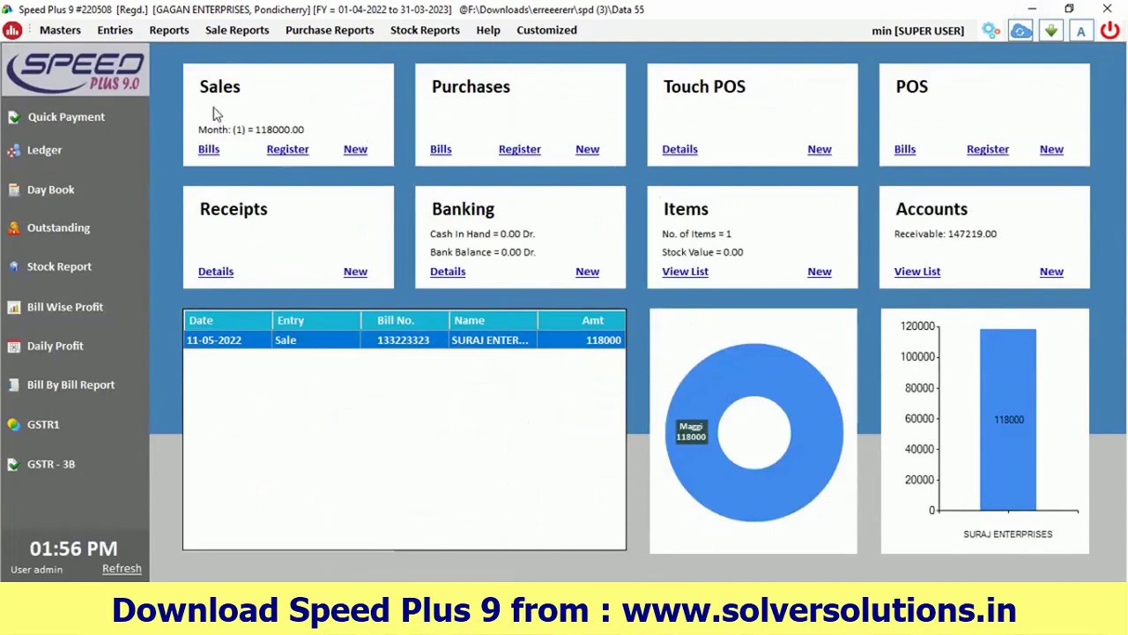
left_click(115, 30)
left_click(123, 49)
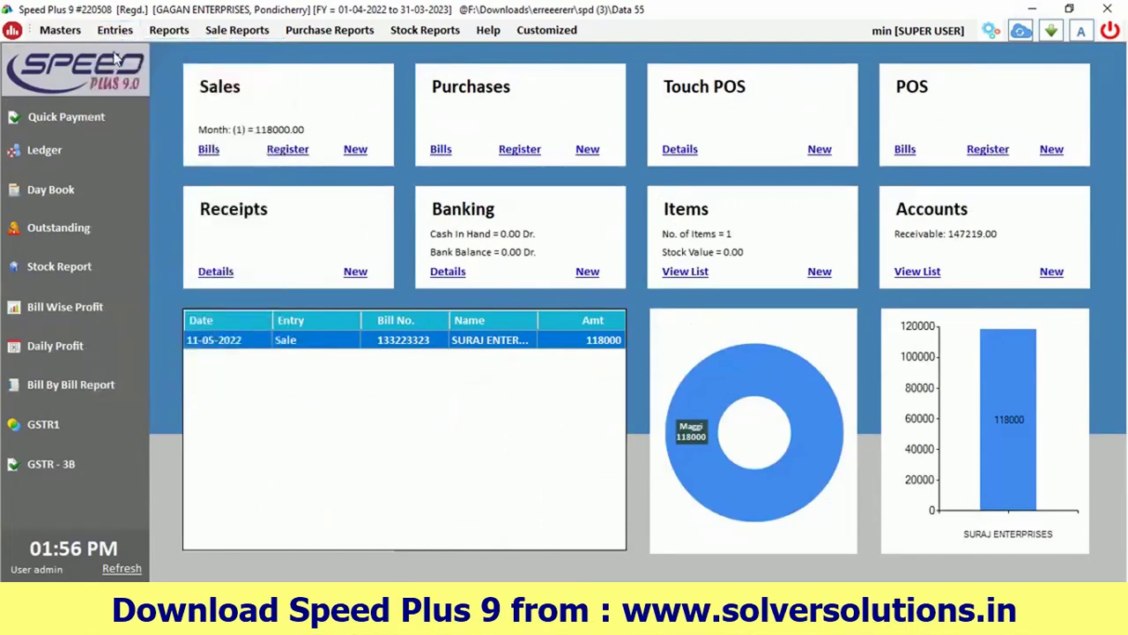
left_click(459, 74)
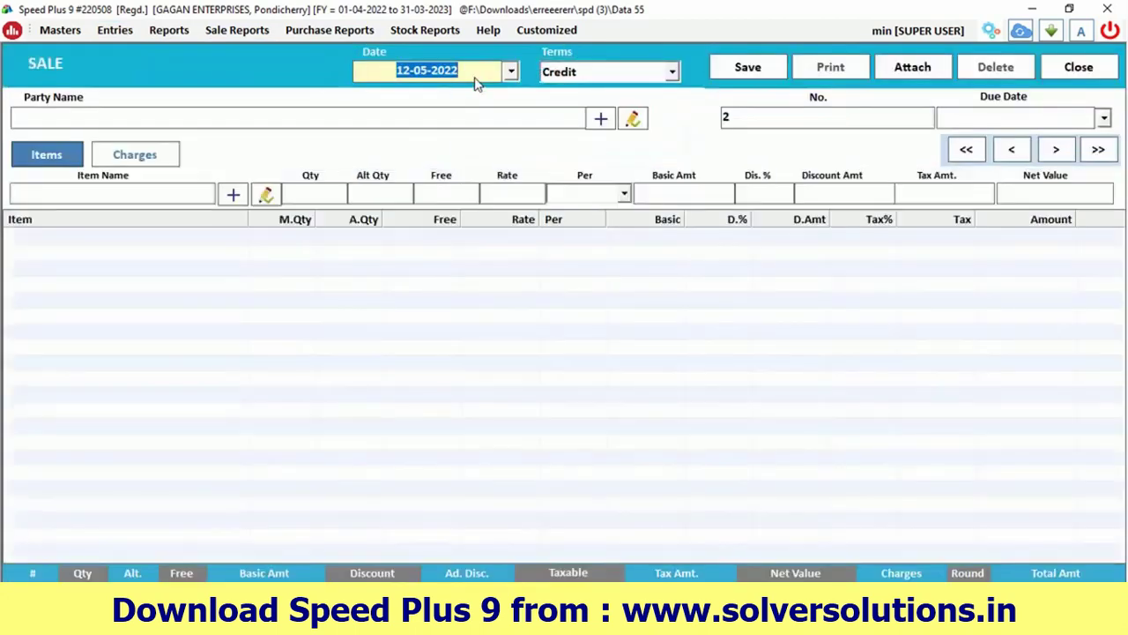
key("Return")
key("Return")
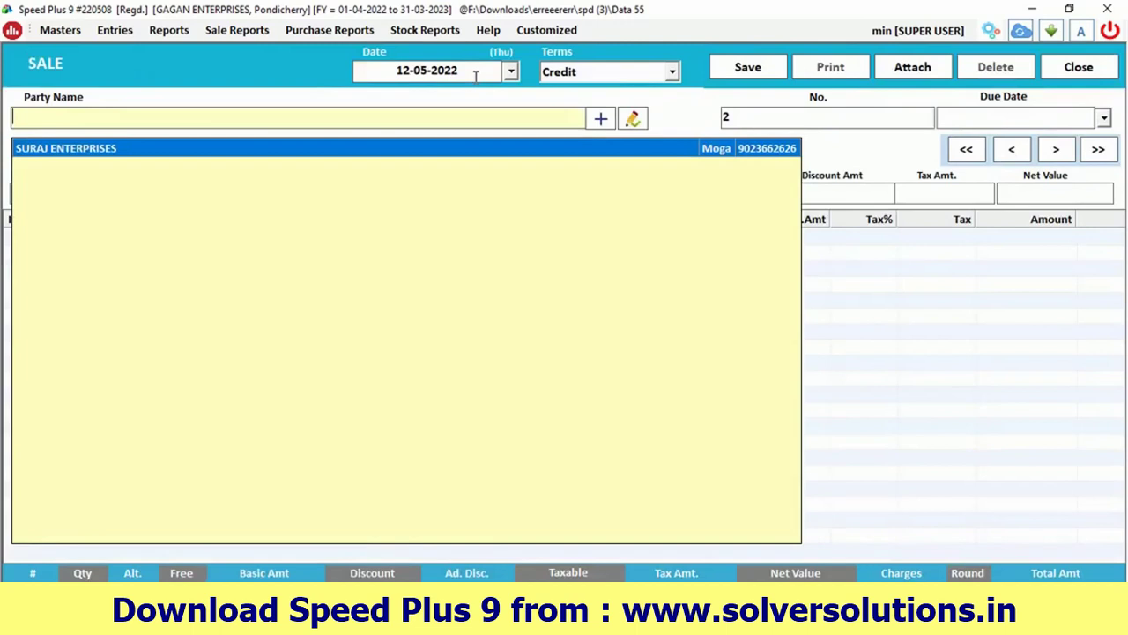
key("F3")
double_click(855, 239)
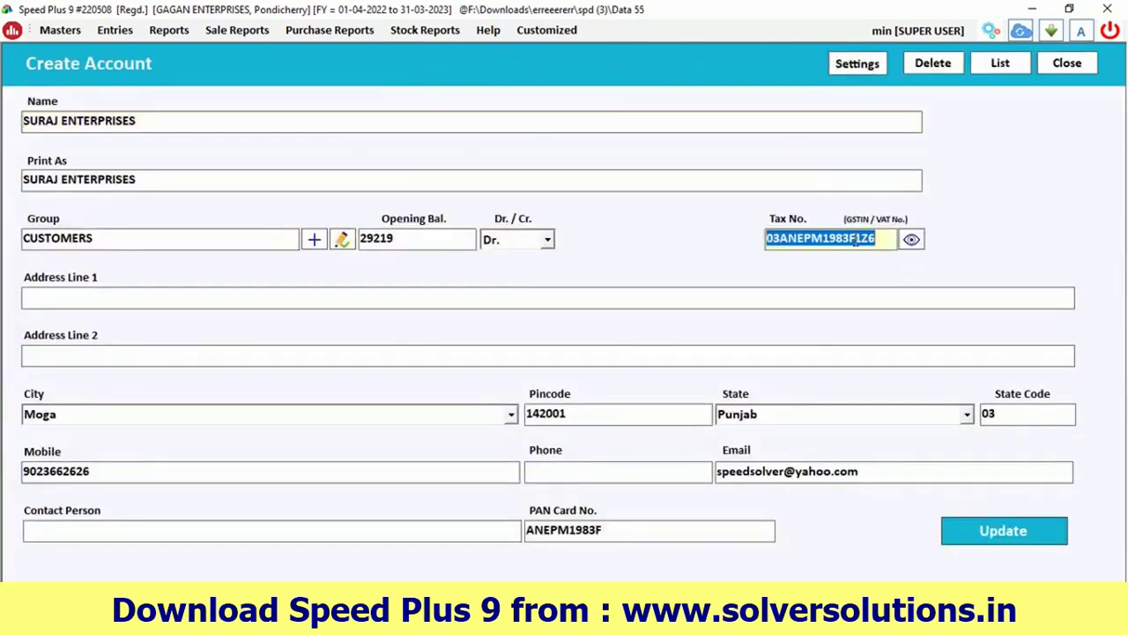
Check the customer's pincode, then close the account form without saving and return to the sale.
left_click(560, 413)
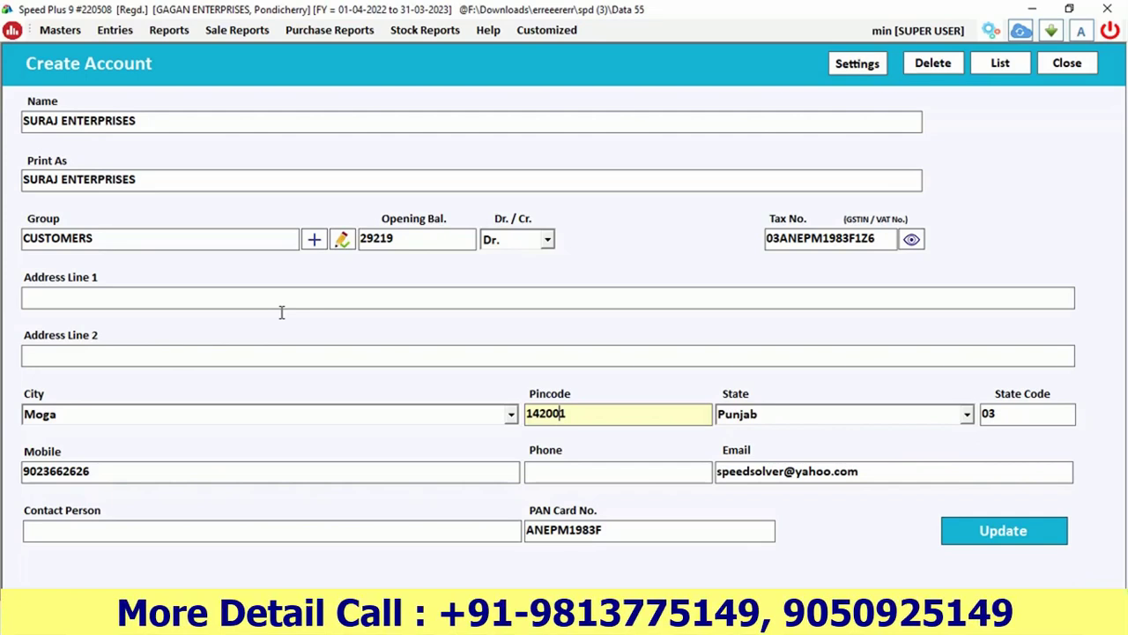
left_click(1082, 71)
left_click(573, 364)
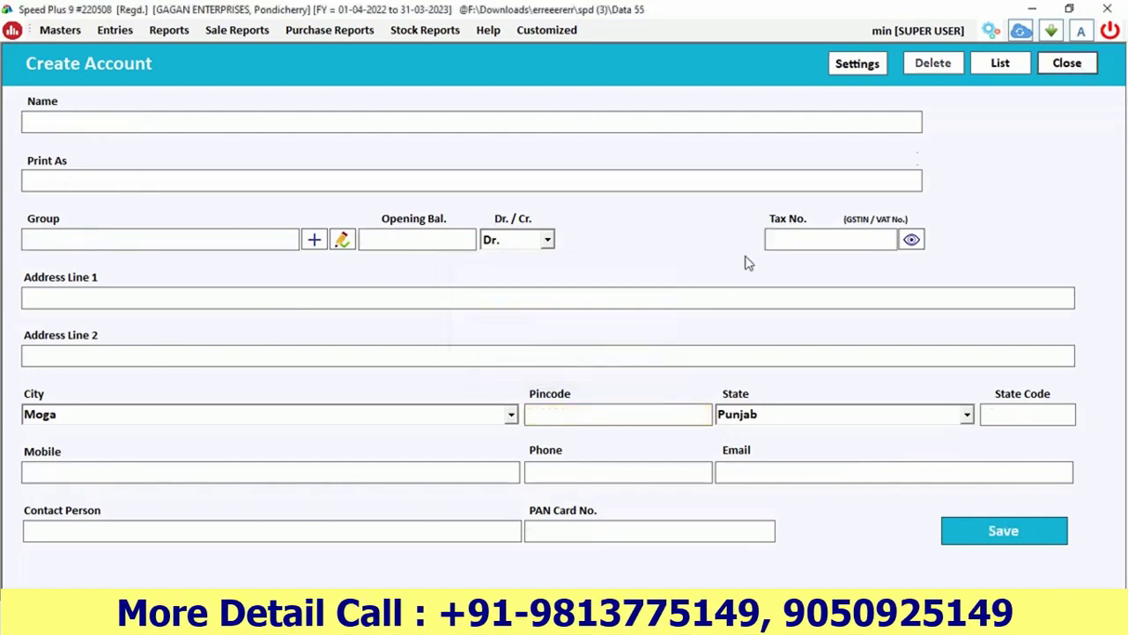
left_click(1067, 64)
Add the Maggi line and save, setting e-way details to Supply, Tax Invoice, Road, 2681 km.
key("Return")
key("Return")
key("Return")
key("Return")
key("Return")
key("Return")
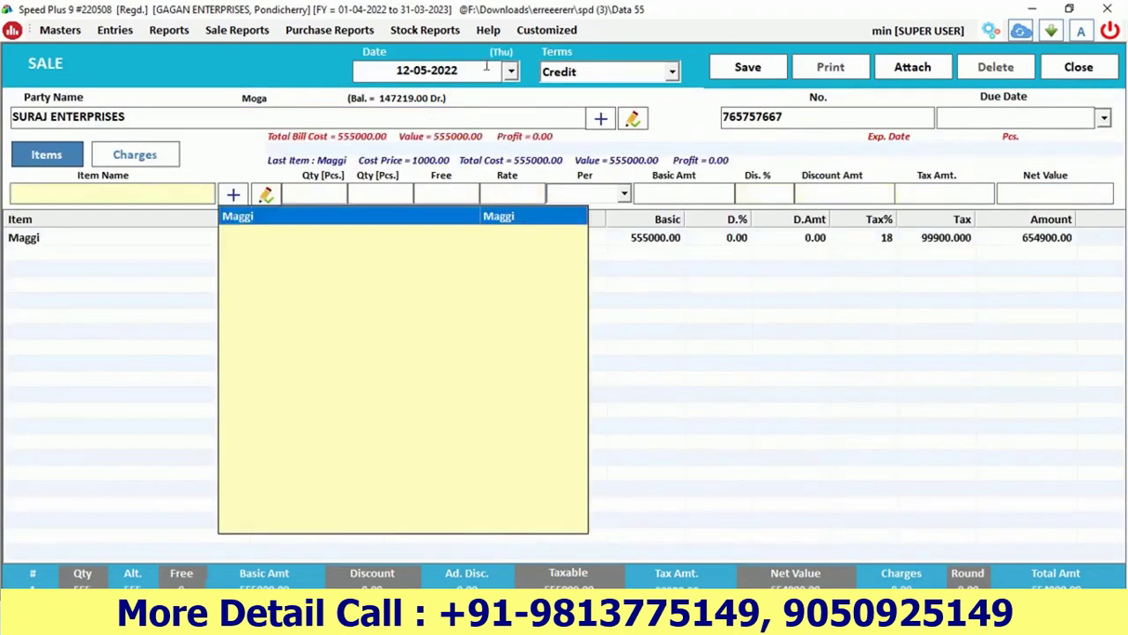
left_click(721, 67)
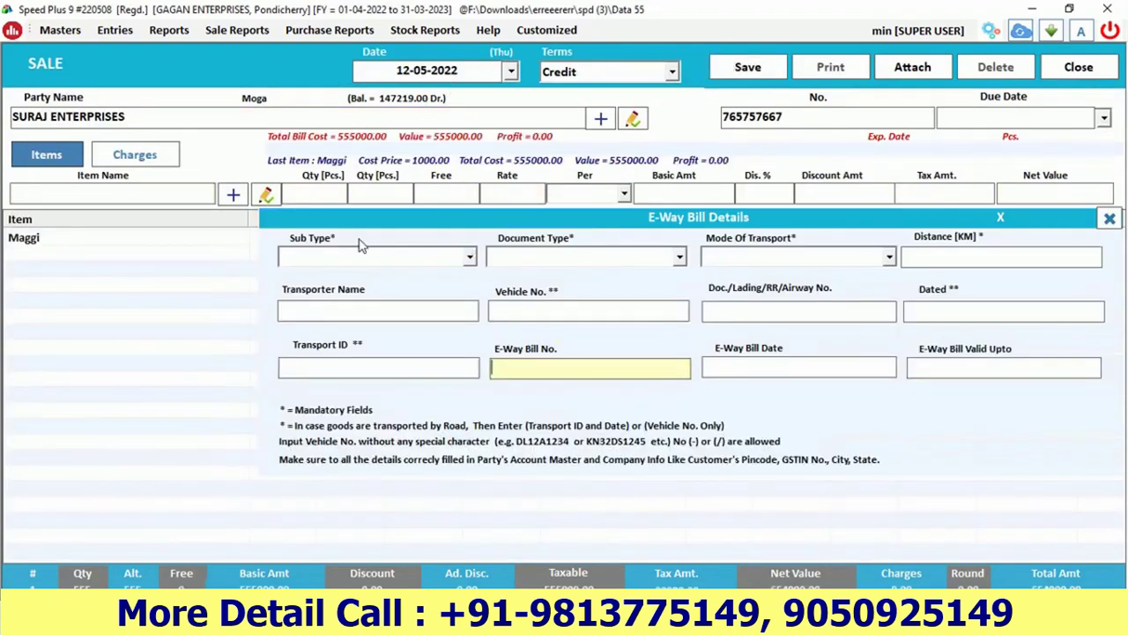
left_click(469, 256)
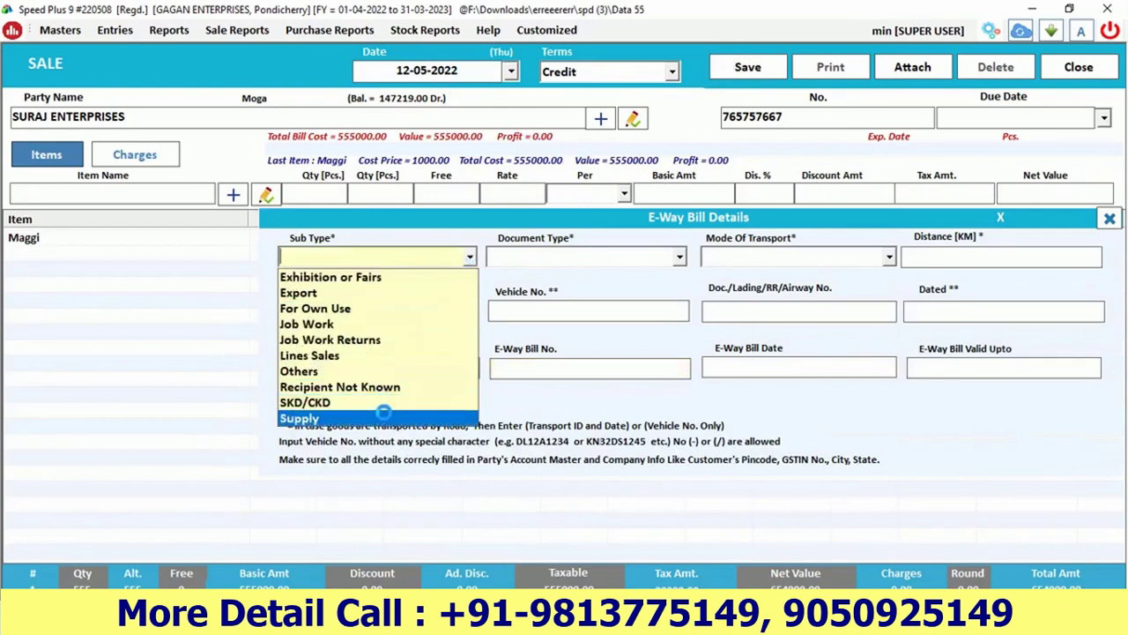
left_click(383, 415)
left_click(680, 255)
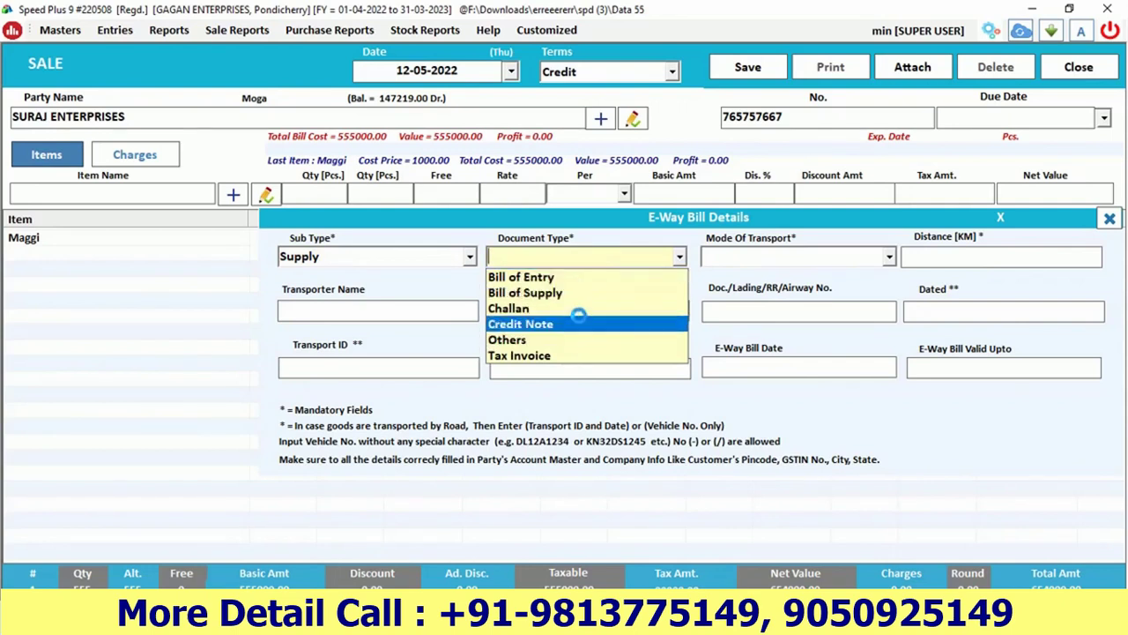
left_click(573, 353)
left_click(888, 255)
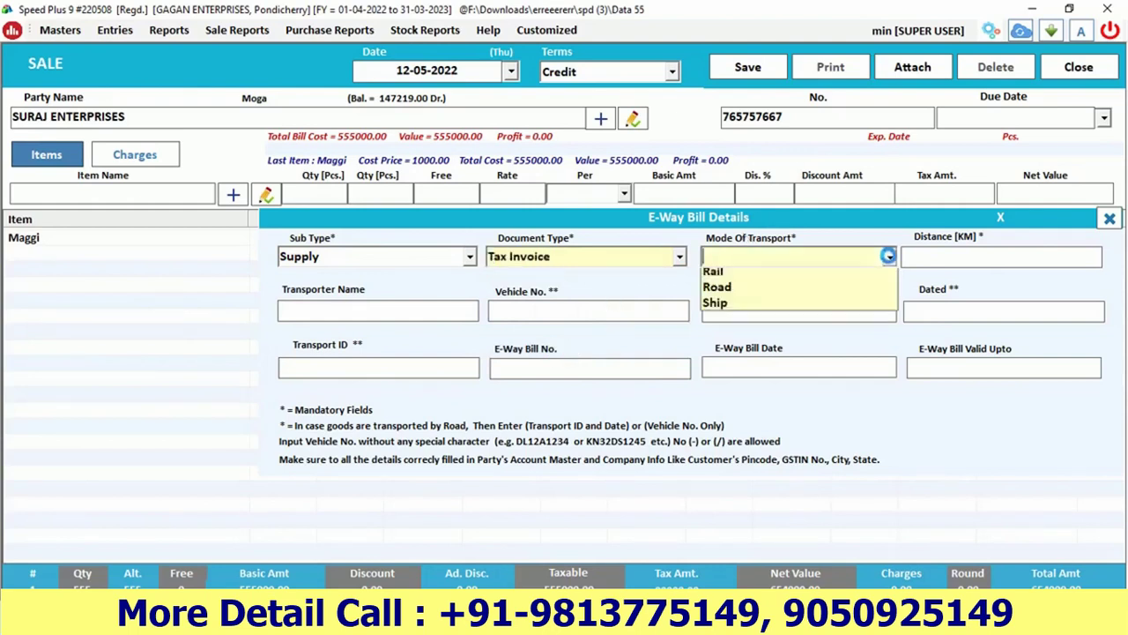
left_click(829, 304)
left_click(991, 255)
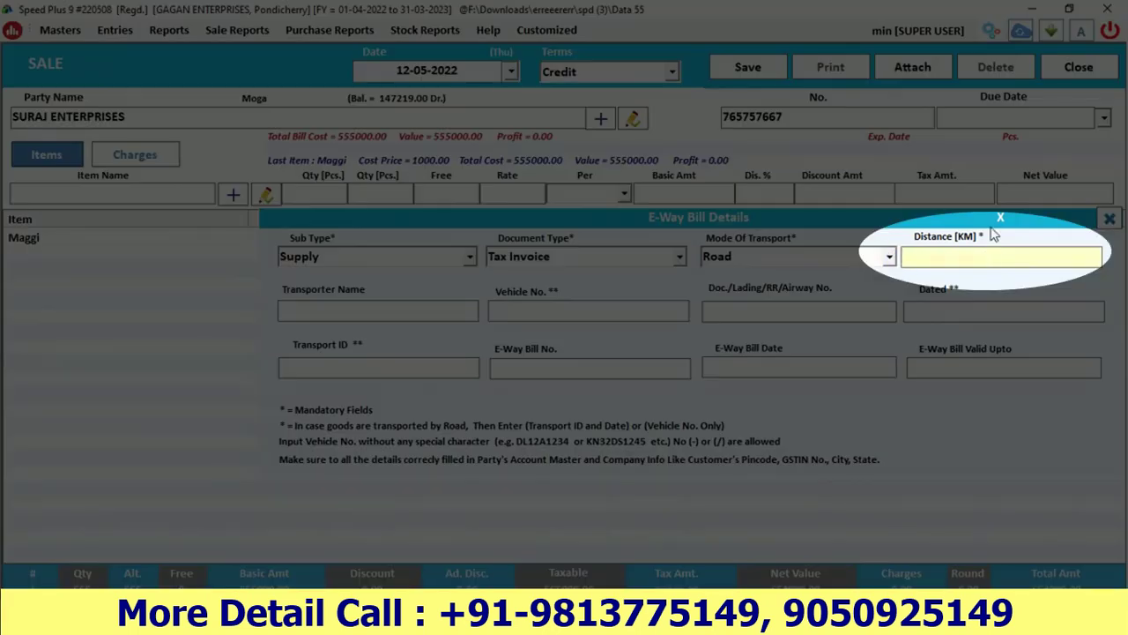
type("2681")
left_click(631, 308)
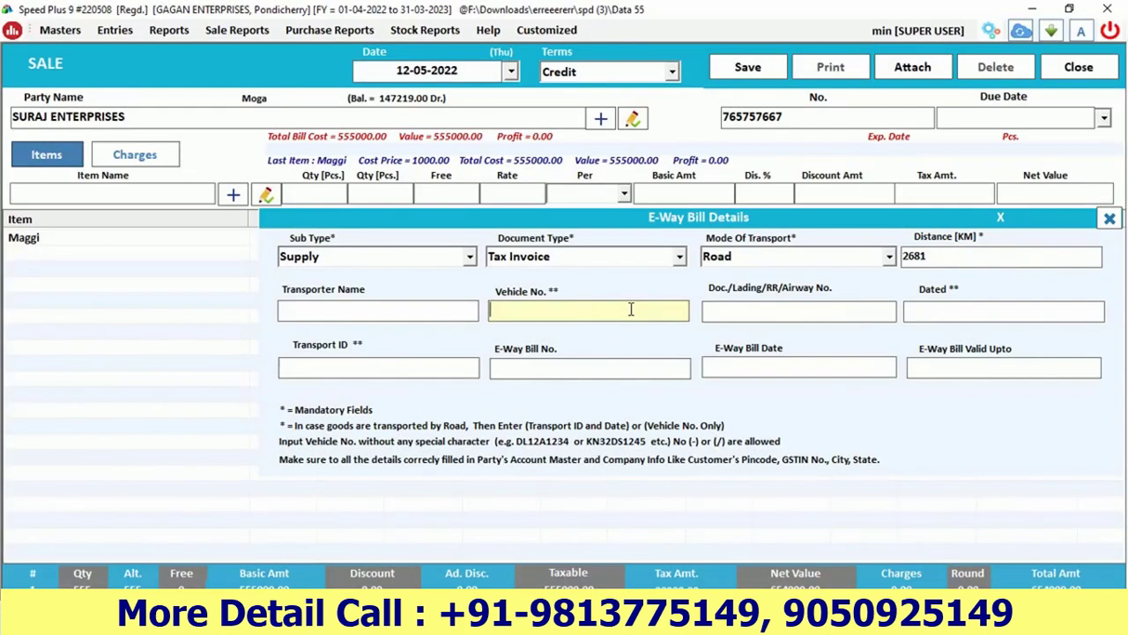
type("PB")
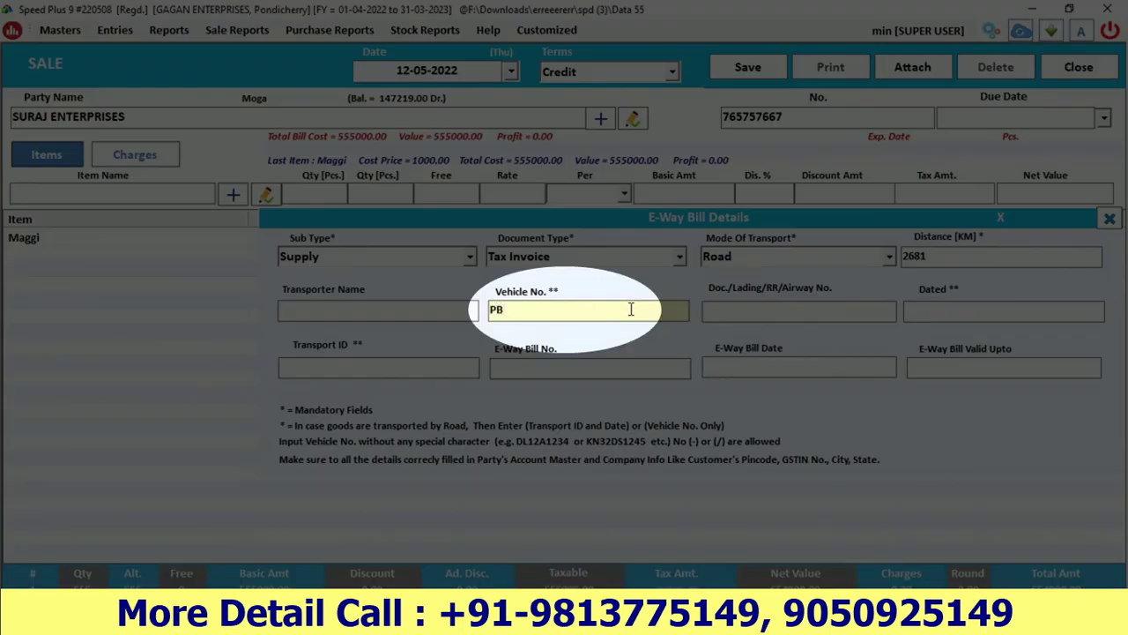
type("12S564345")
key("BackSpace")
key("BackSpace")
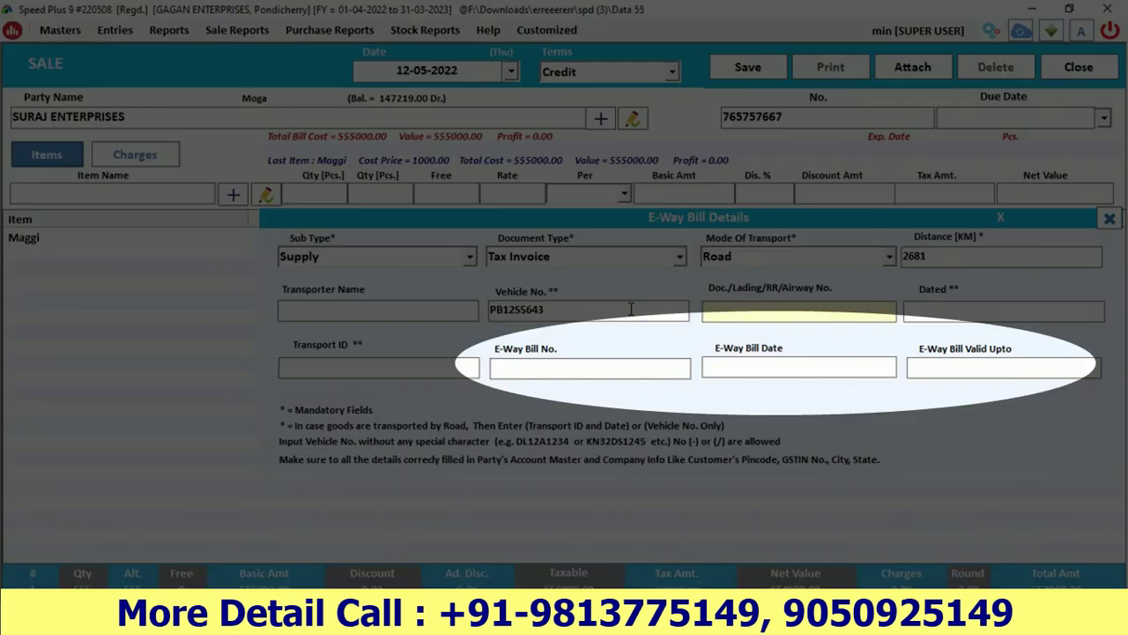
key("Return")
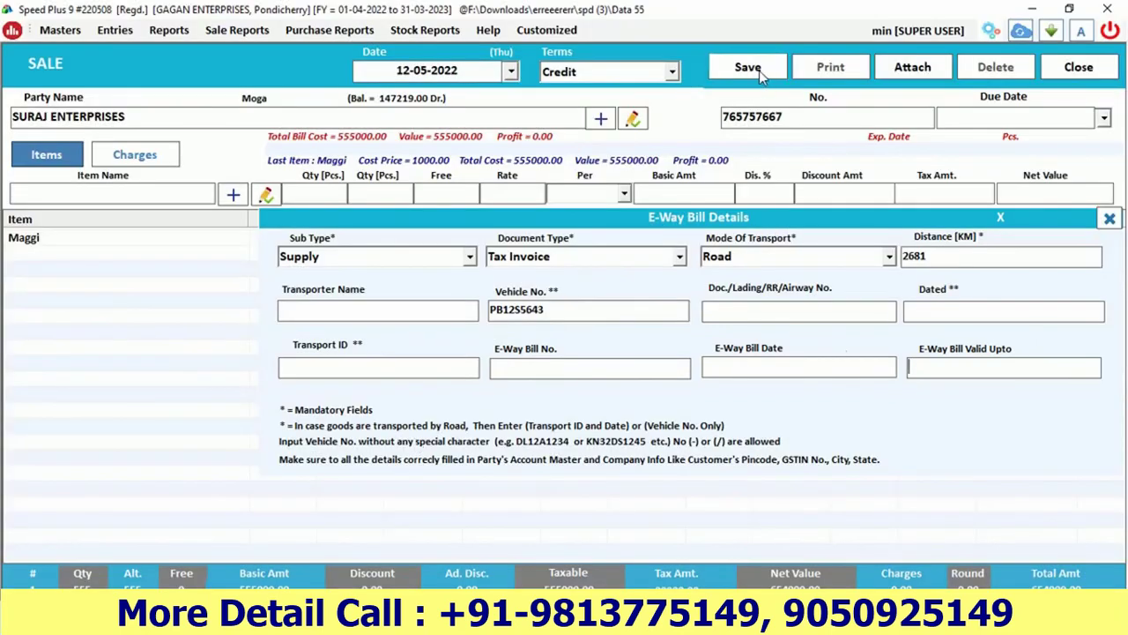
left_click(759, 70)
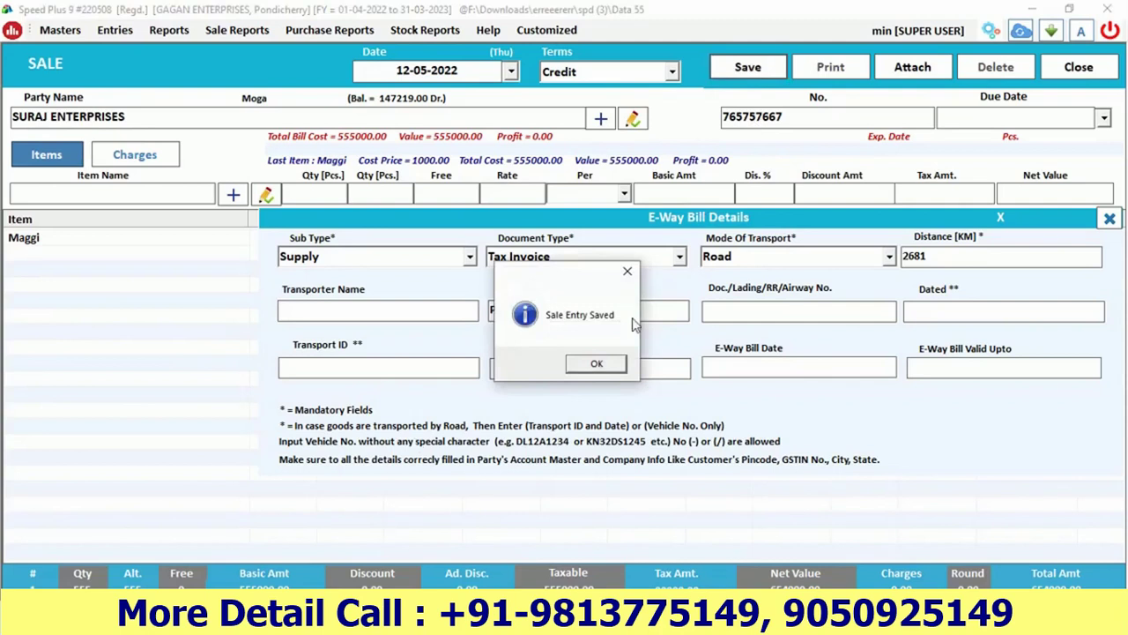
Acknowledge the save, generate the e-way bill, and preview the GST Invoice print.
left_click(597, 364)
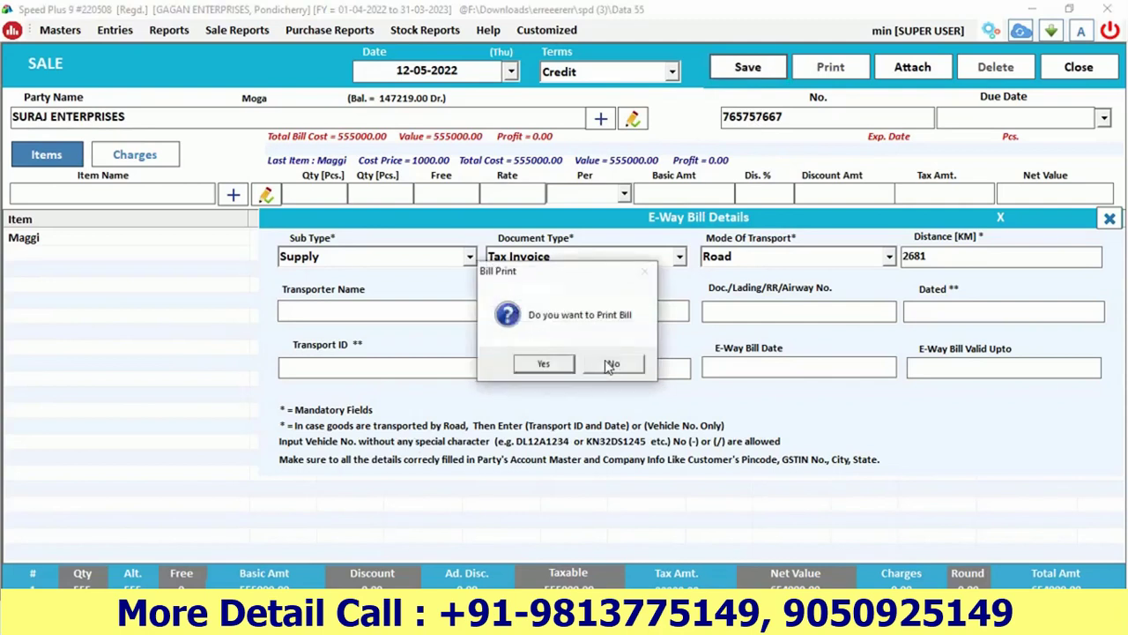
left_click(544, 364)
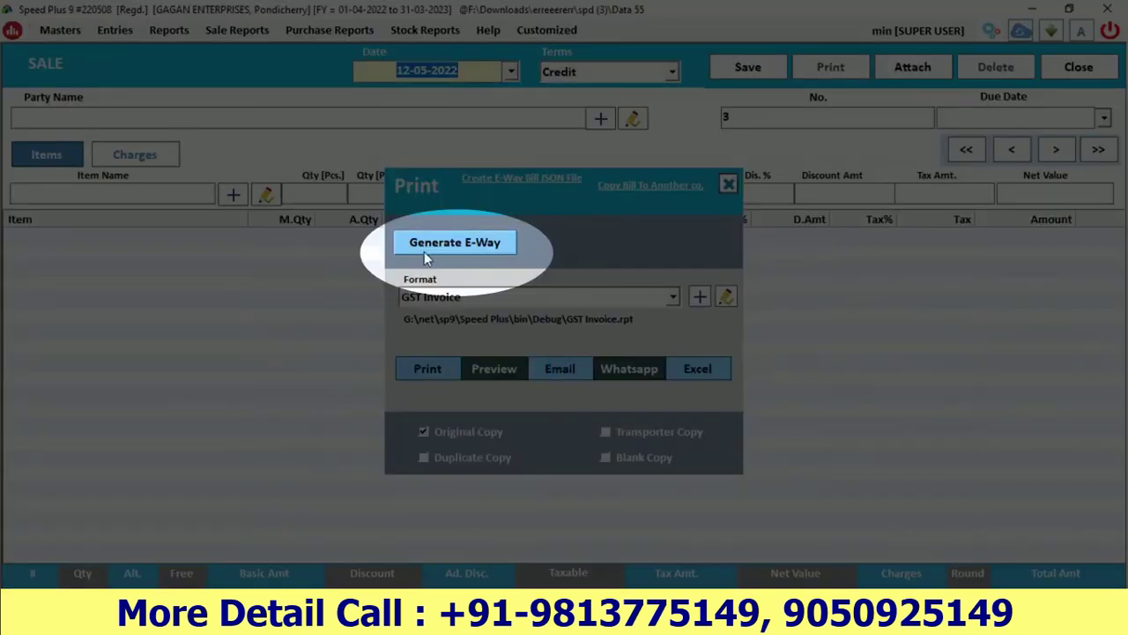
left_click(414, 248)
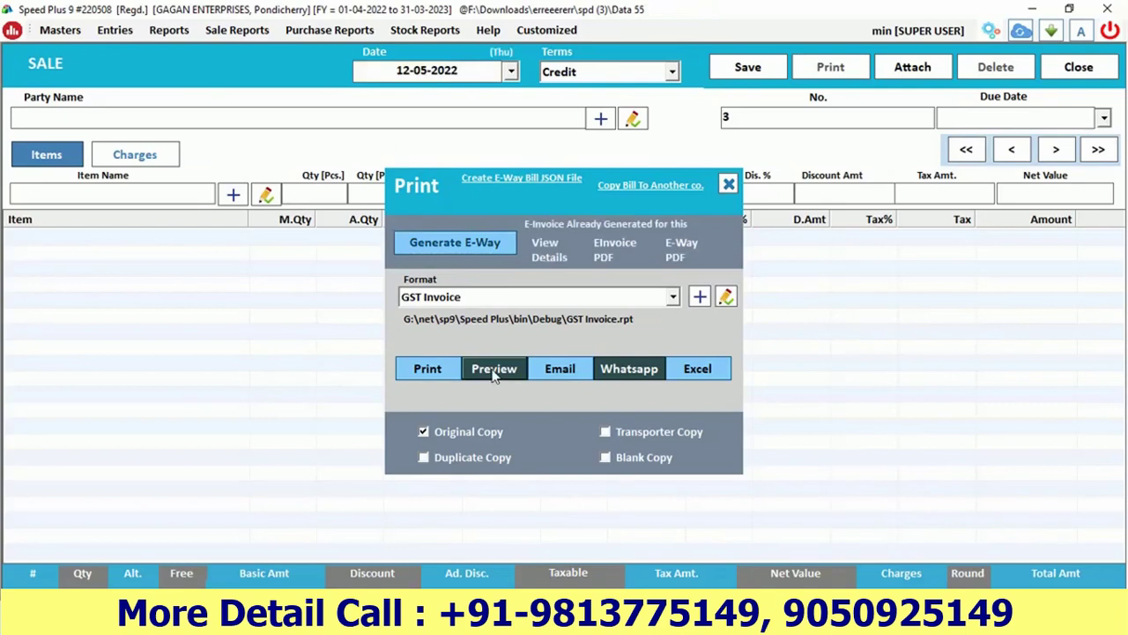
left_click(490, 374)
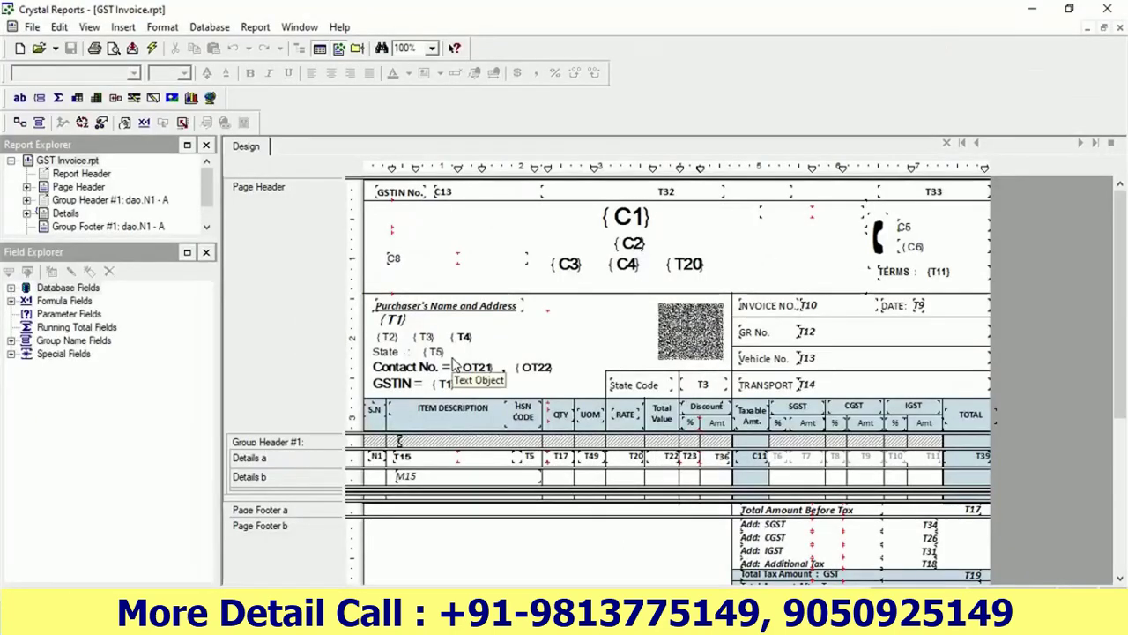
scroll(454, 363, "down", 6)
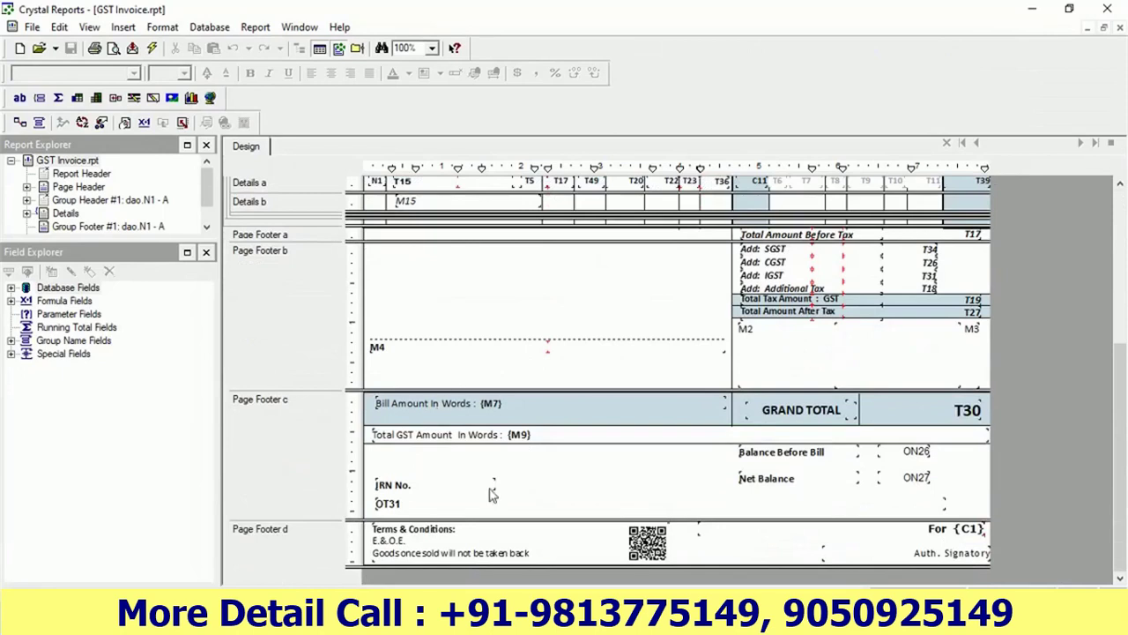
left_click_drag(564, 481, 373, 515)
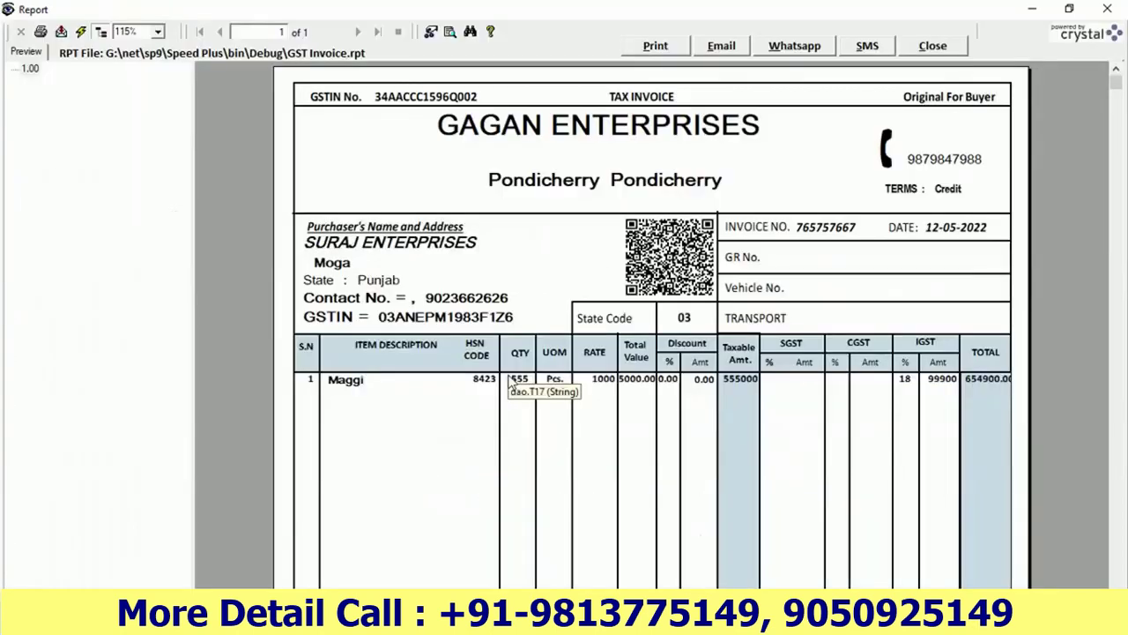
Check the invoice's e-way footer, close the preview, and view the previous sale's e-way bill details.
scroll(582, 385, "down", 6)
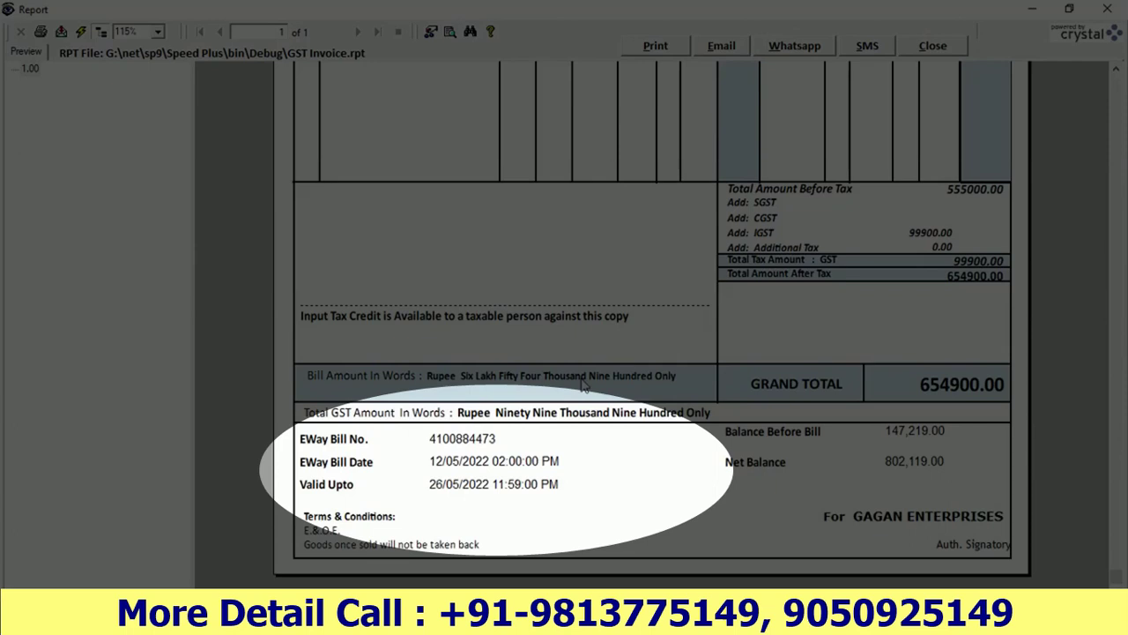
left_click(932, 49)
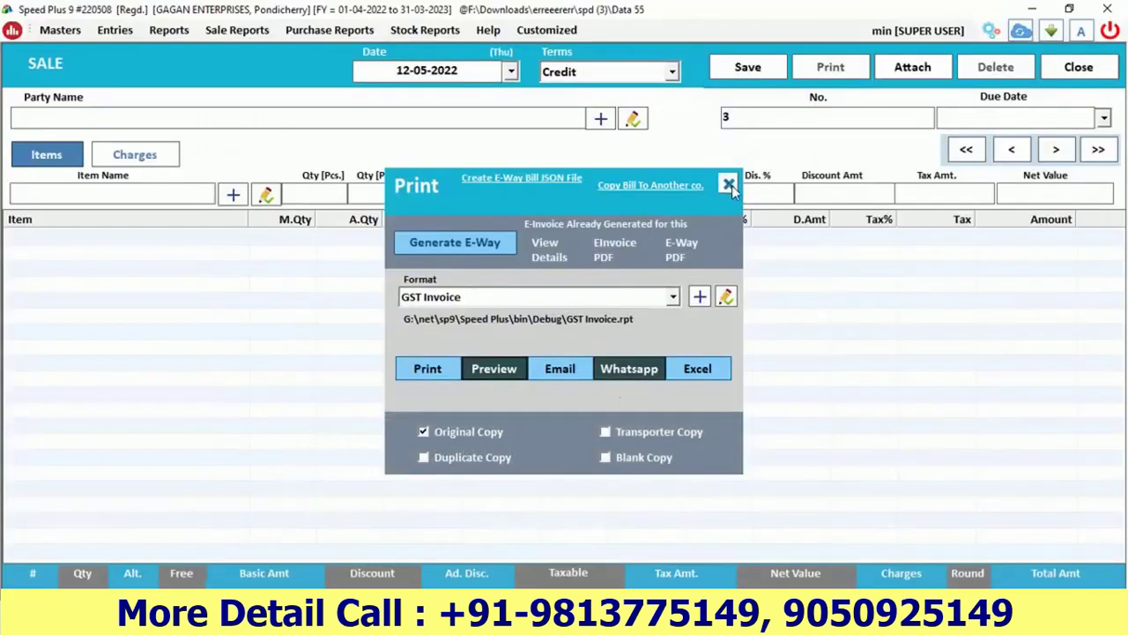
left_click(727, 184)
left_click(1005, 151)
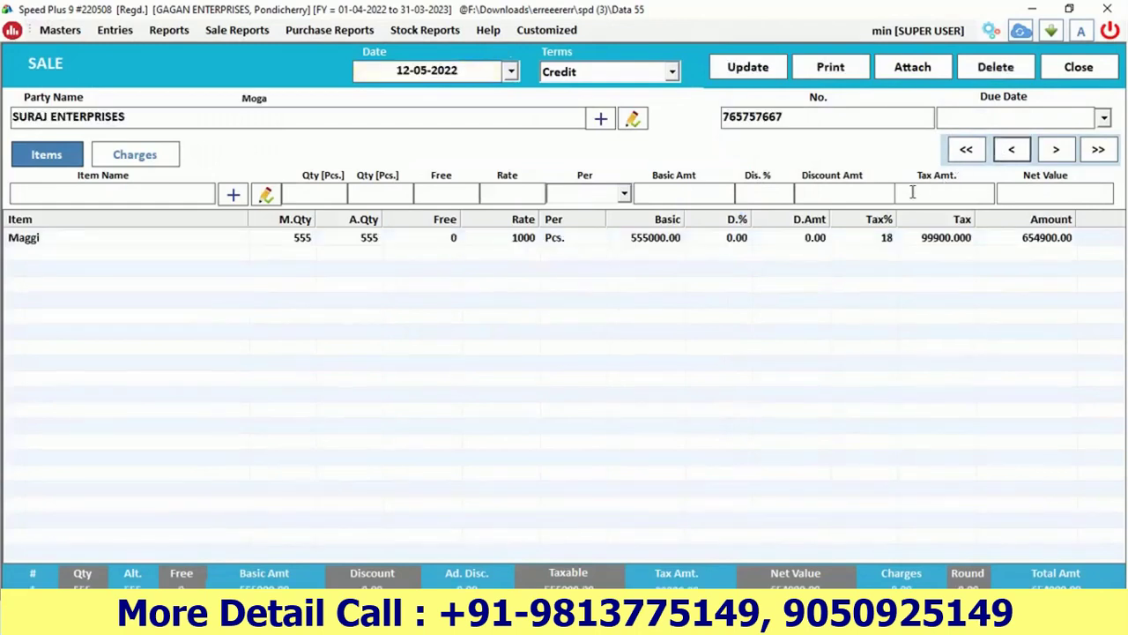
left_click(748, 67)
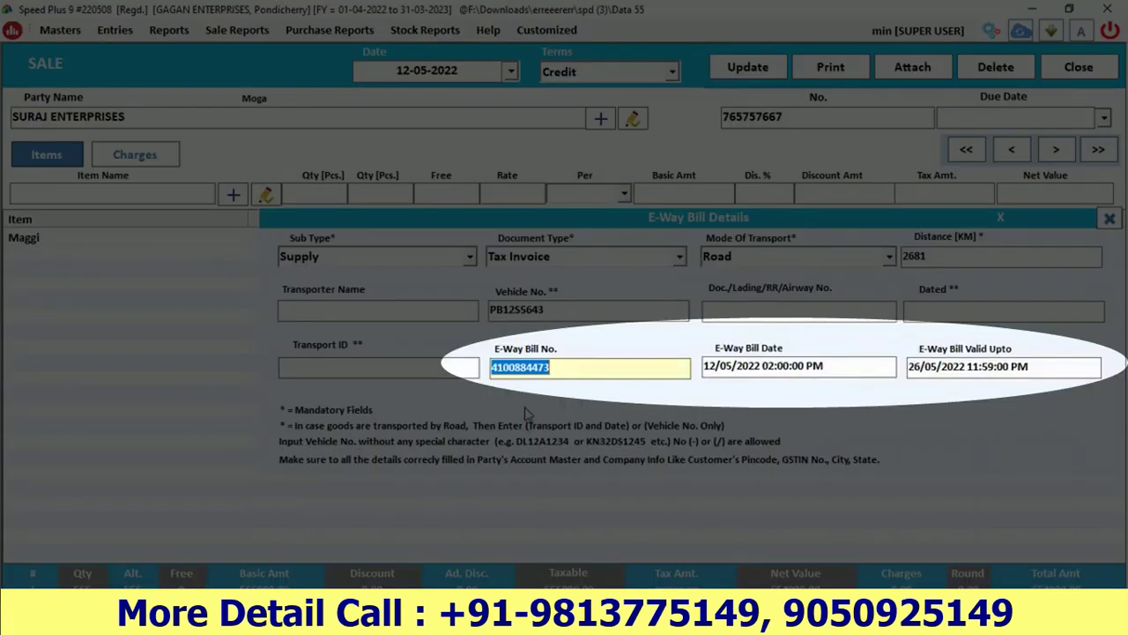